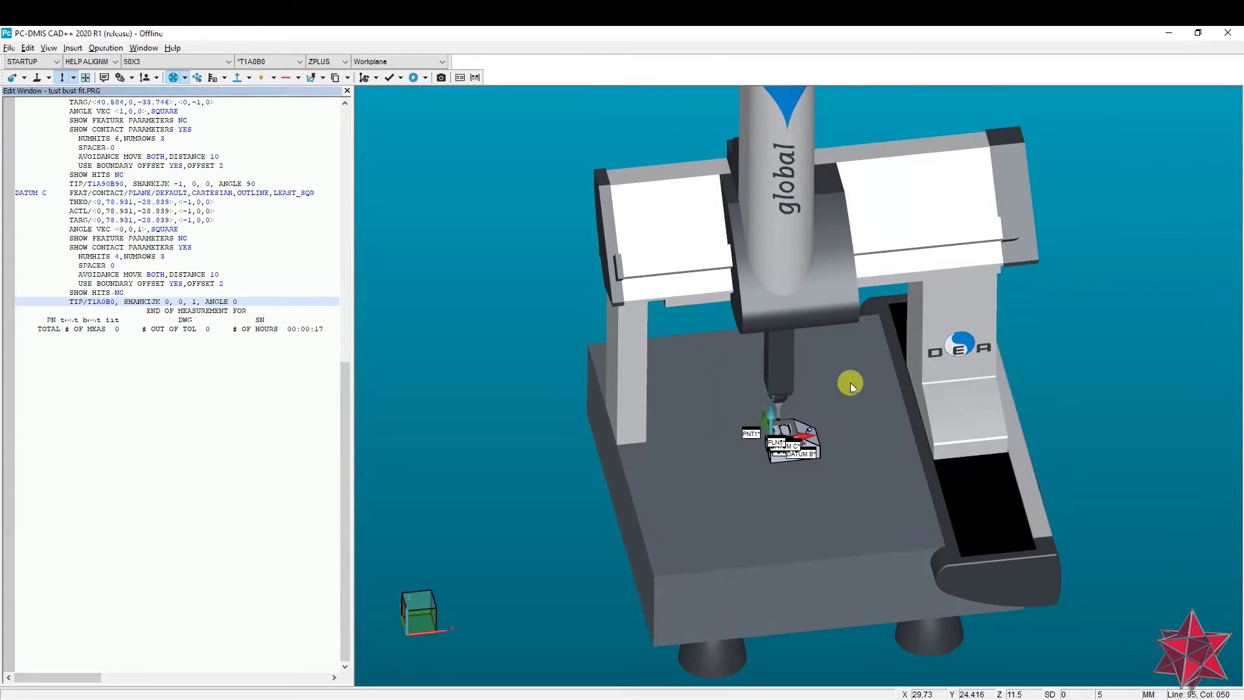
Step: Inspect the part on the machine table, viewing its front face and the probe from several angles
right_drag(852, 421, 825, 409)
scroll(755, 421, up, 3)
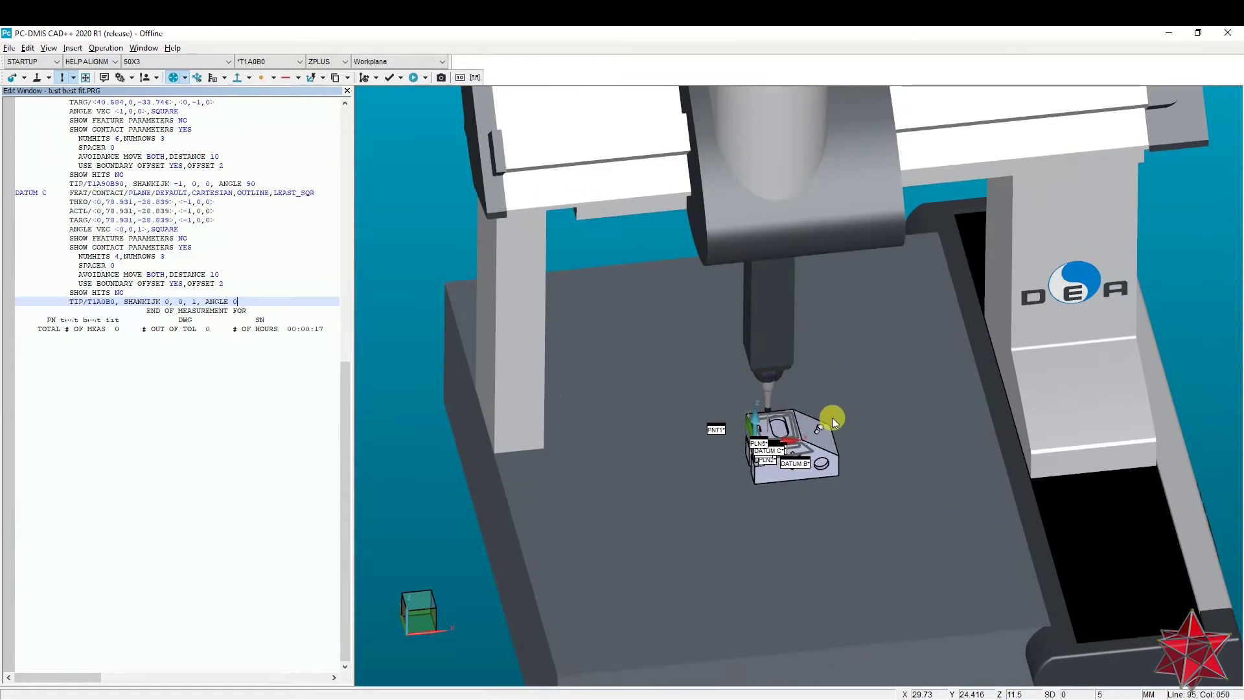
middle_drag(859, 403, 878, 333)
mouse_move(861, 398)
middle_down()
mouse_move(800, 400)
mouse_move(730, 430)
mouse_move(842, 402)
middle_up()
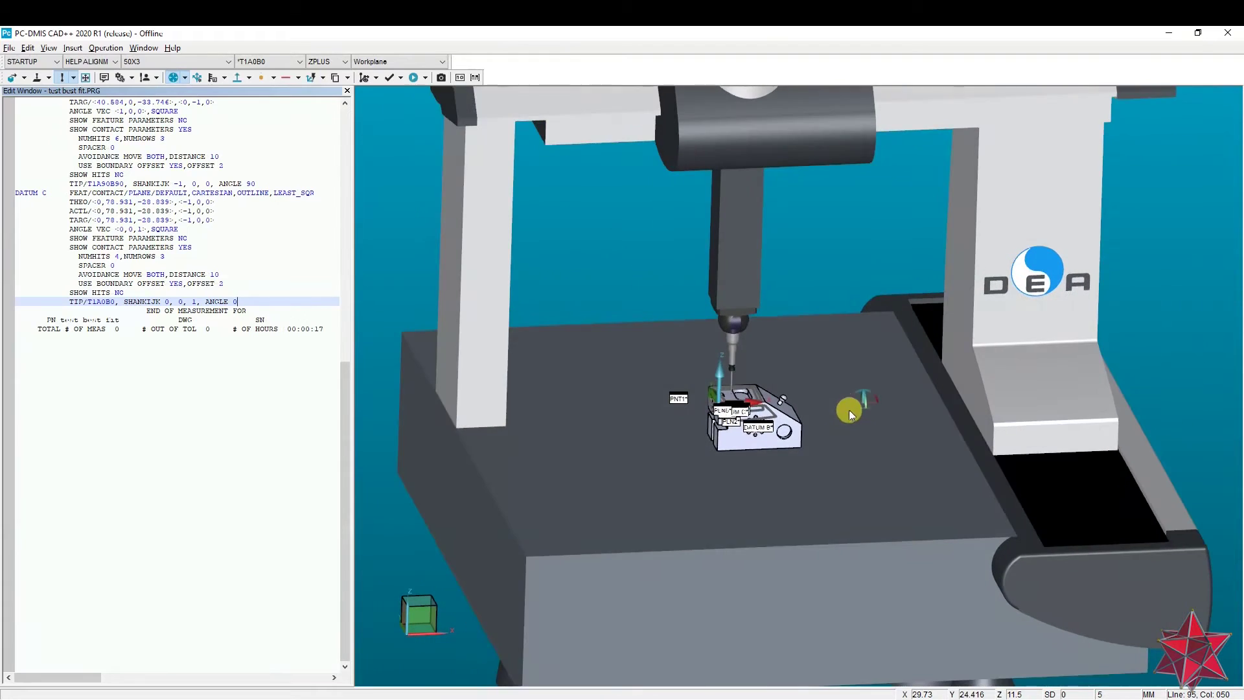
scroll(788, 390, up, 5)
middle_drag(762, 397, 825, 337)
right_drag(958, 347, 1141, 355)
scroll(1111, 364, down, 4)
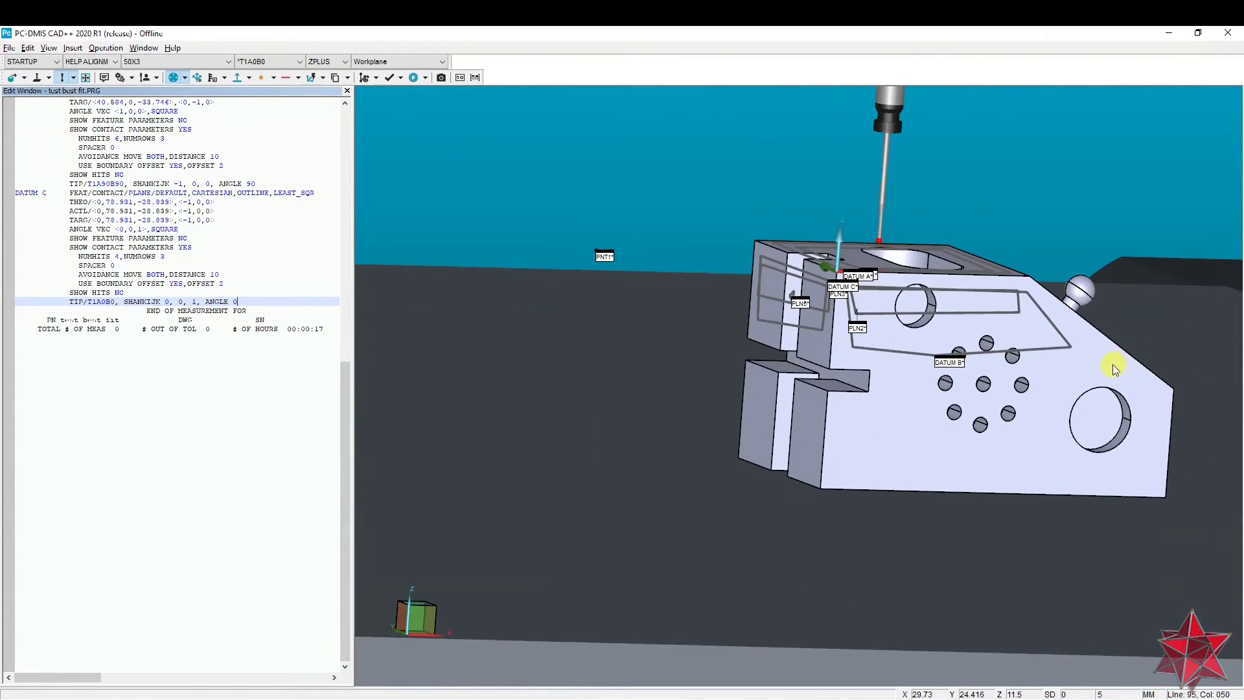
middle_drag(1110, 367, 927, 401)
Step: Review the routine from the startup alignment to Datum C, and examine the datum planes on the part's top, front and side faces
scroll(229, 441, up, 15)
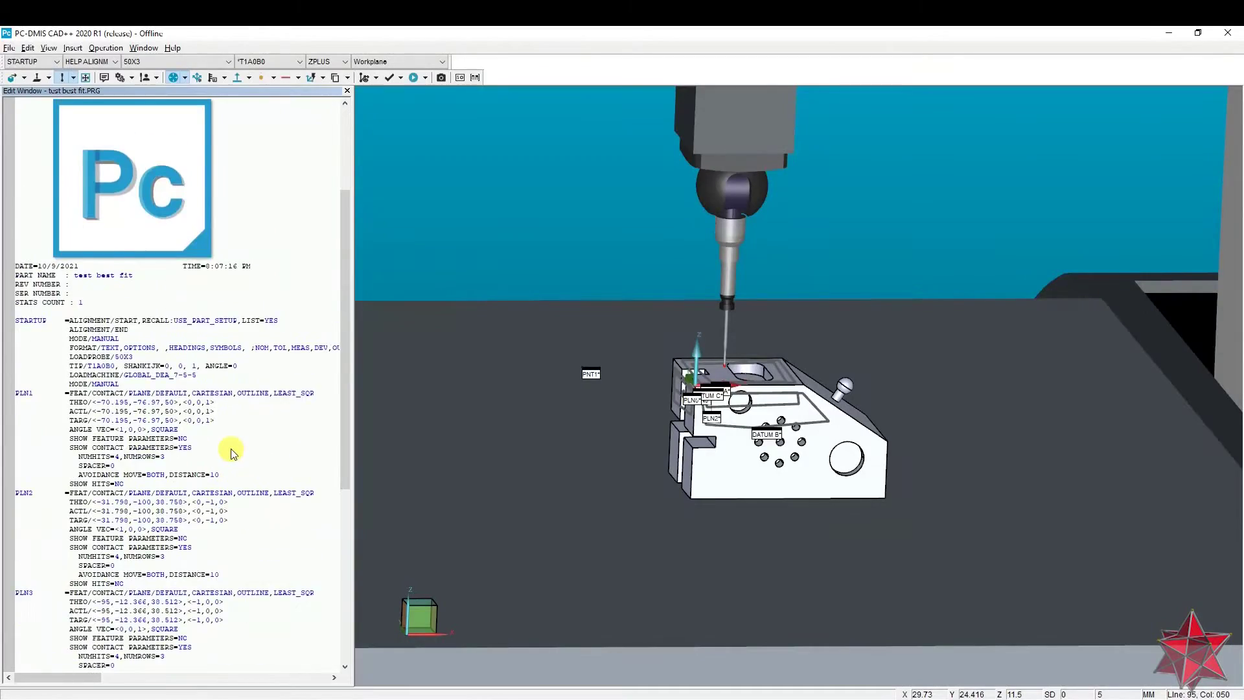
scroll(231, 449, down, 13)
scroll(263, 493, down, 2)
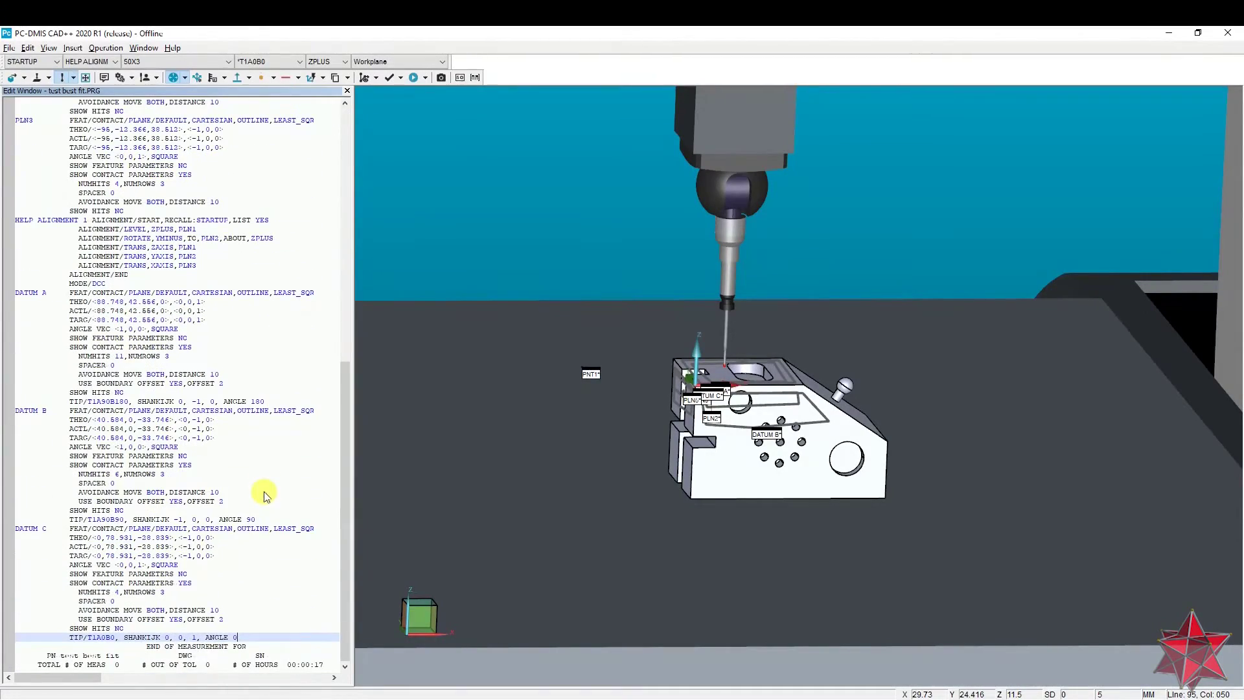
middle_drag(703, 514, 851, 454)
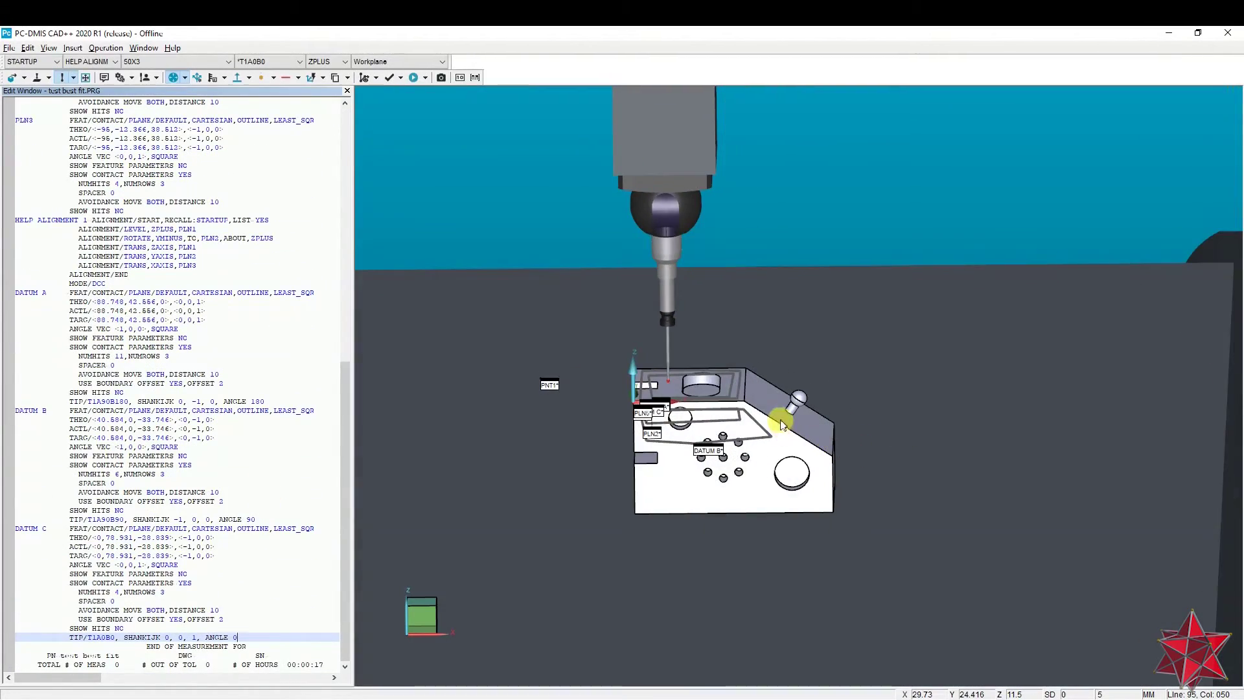
middle_drag(776, 409, 920, 366)
scroll(900, 364, up, 3)
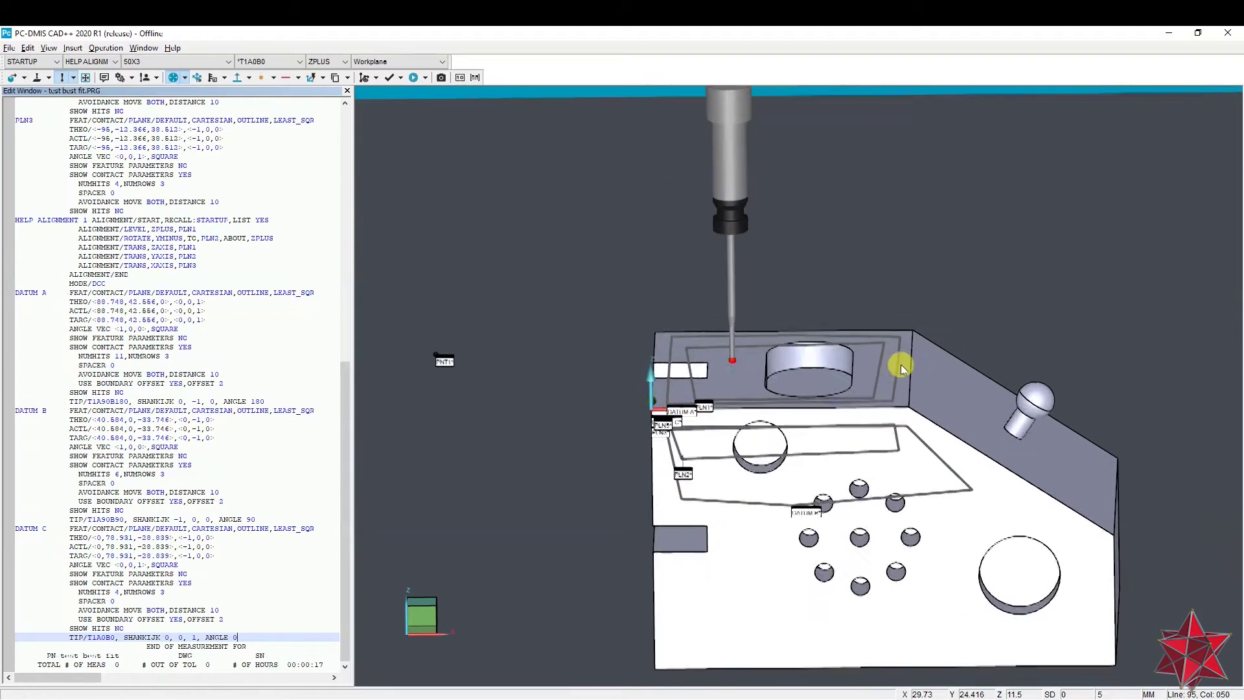
scroll(745, 387, up, 3)
middle_drag(737, 438, 806, 419)
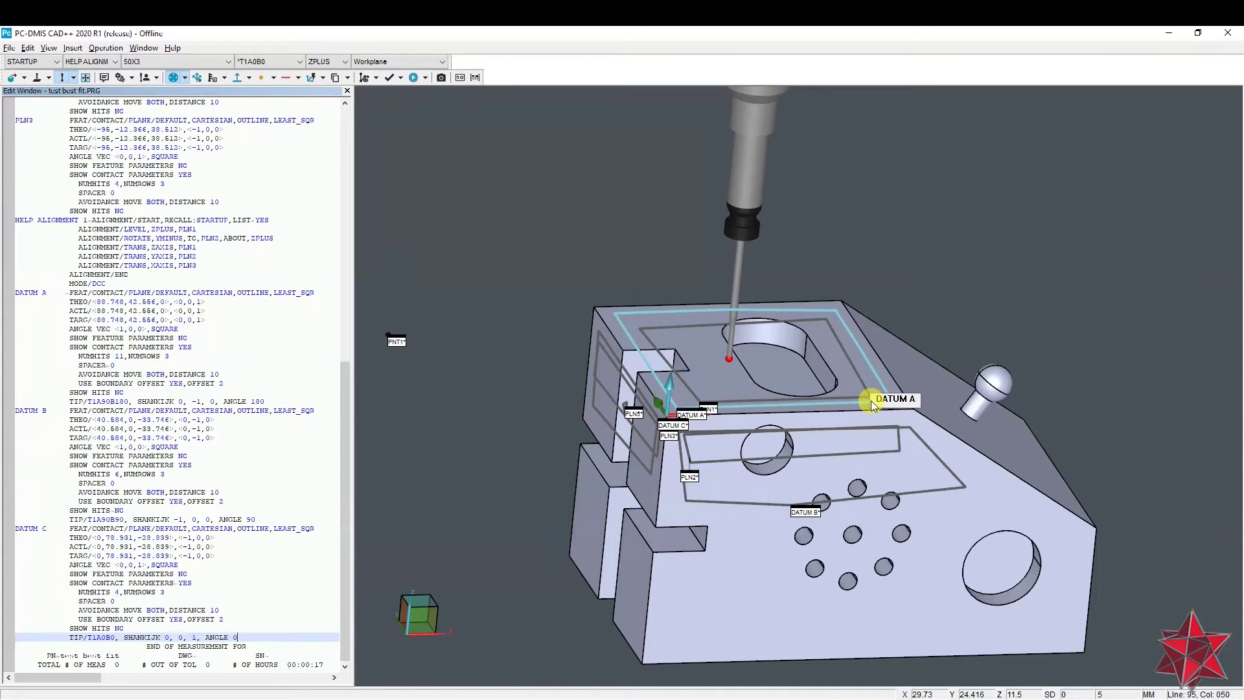
middle_drag(916, 411, 810, 445)
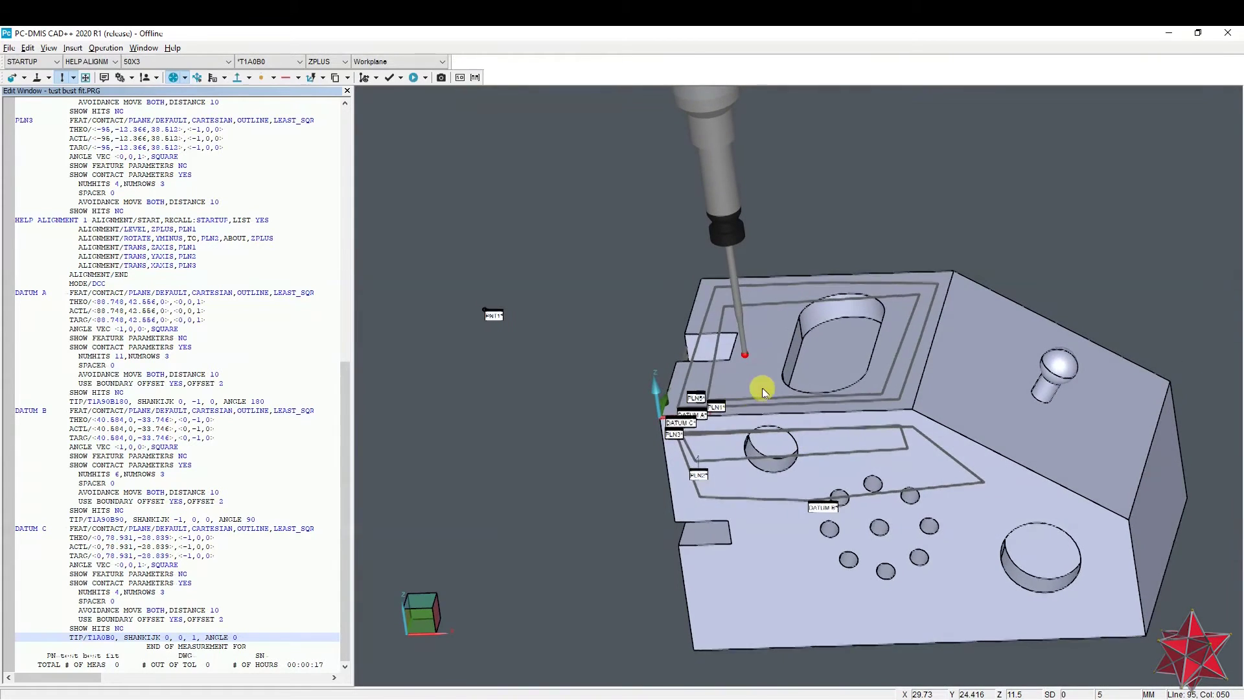
scroll(764, 388, up, 3)
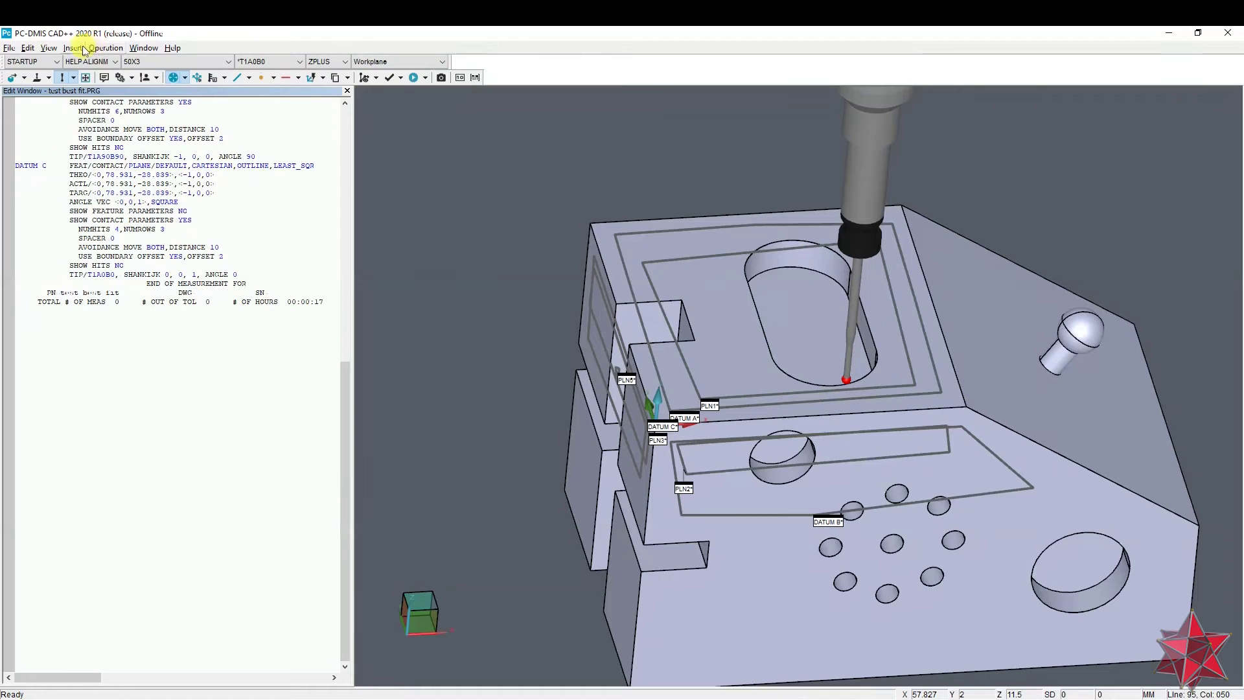
Step: Start an auto line feature and pick its two points along the top face's front edge, about 27 mm apart
click(81, 51)
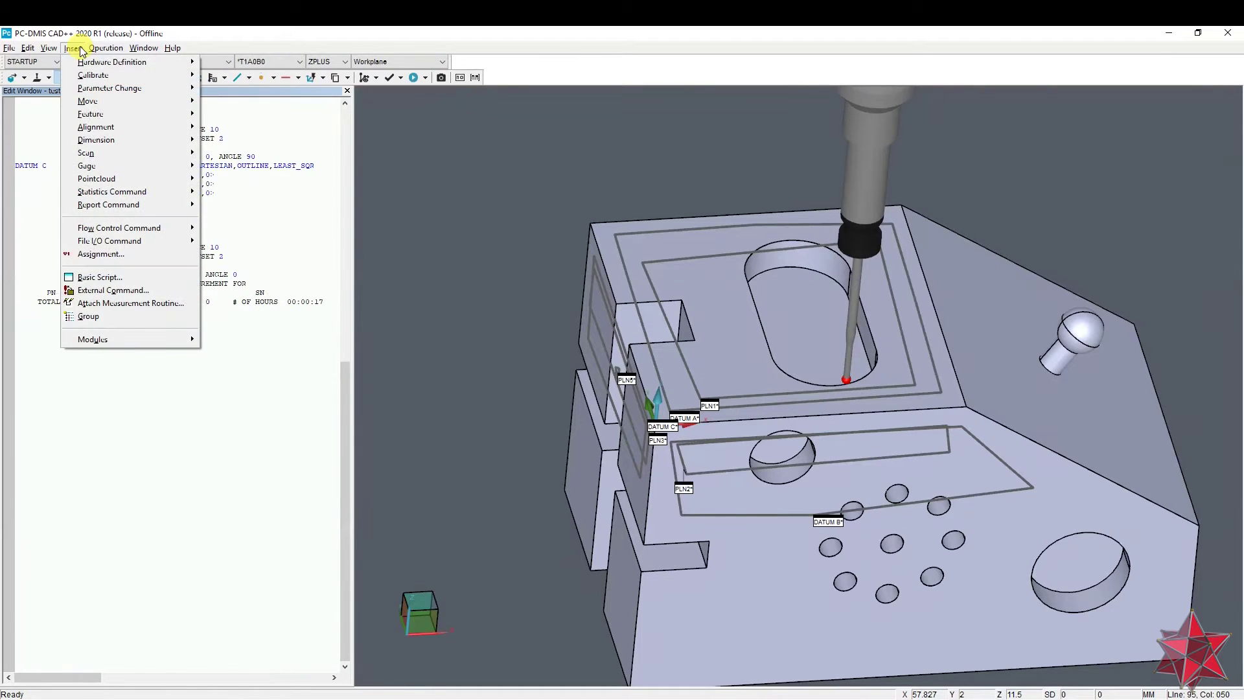
mouse_move(129, 114)
mouse_move(285, 116)
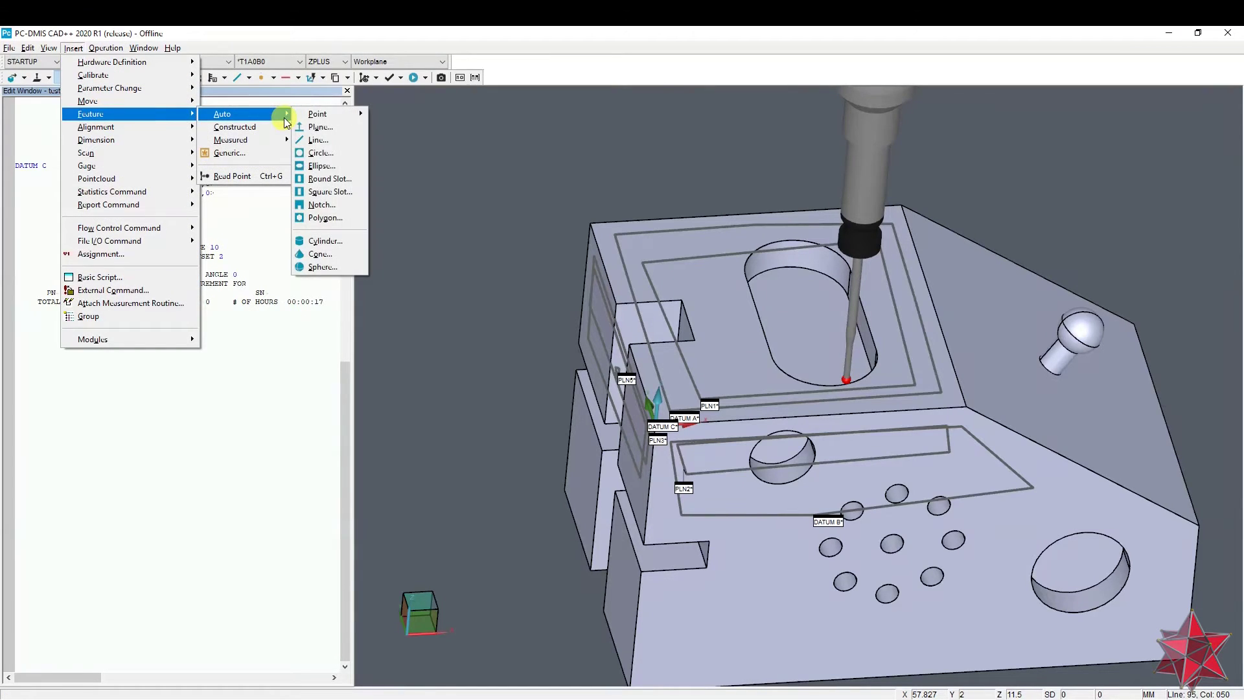
click(317, 139)
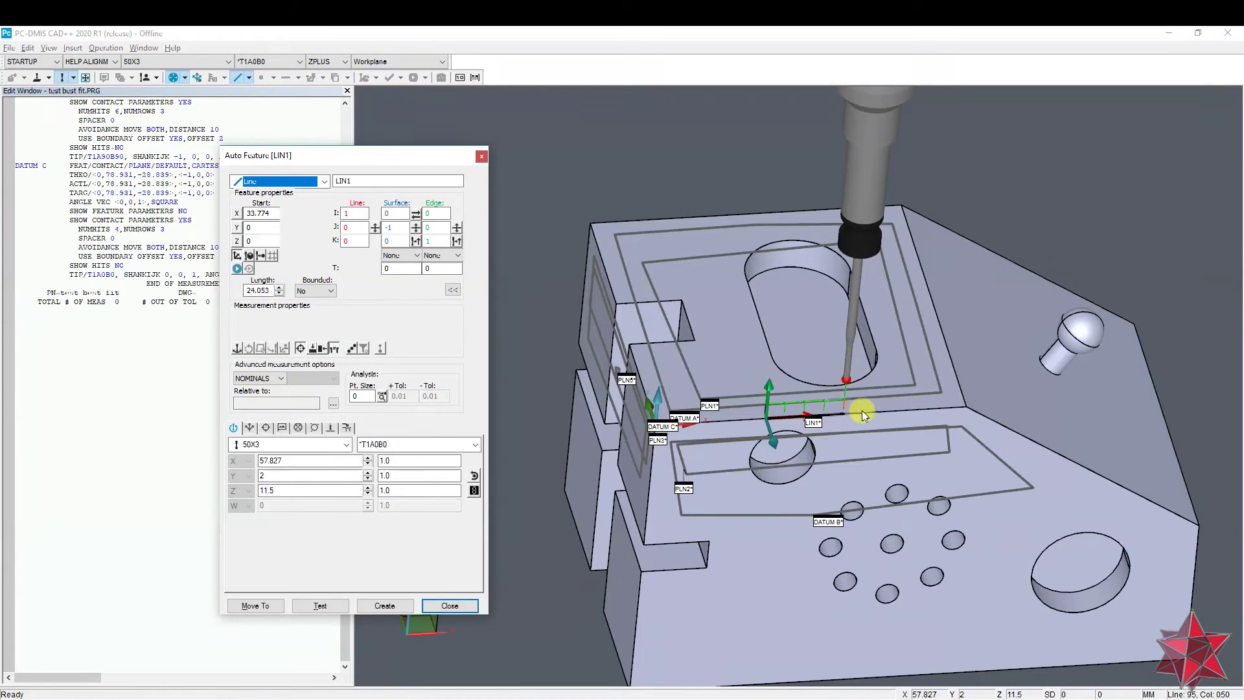
click(865, 402)
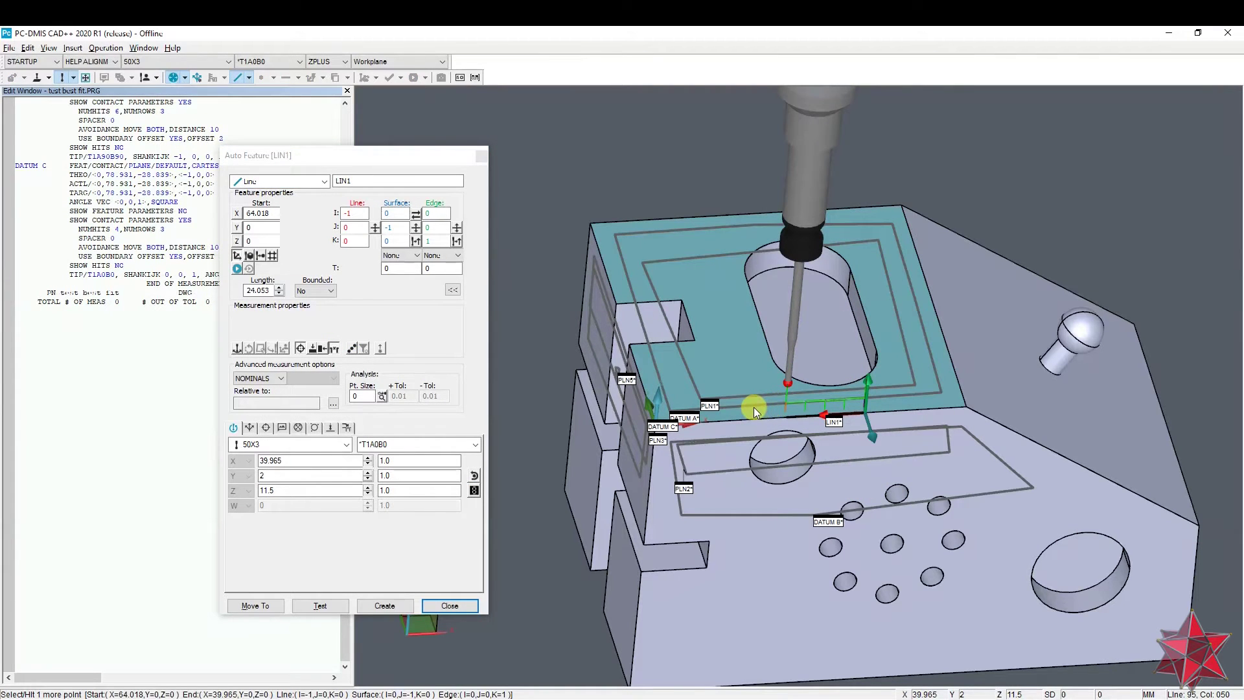
click(784, 414)
click(711, 412)
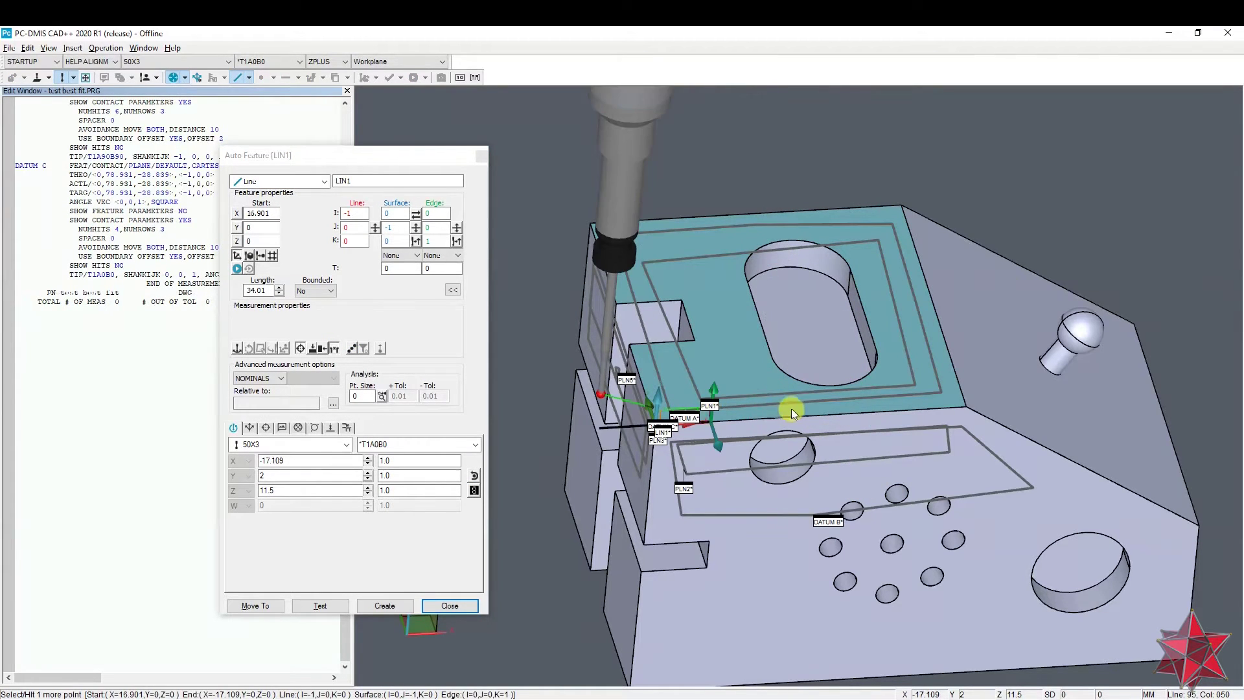
click(846, 409)
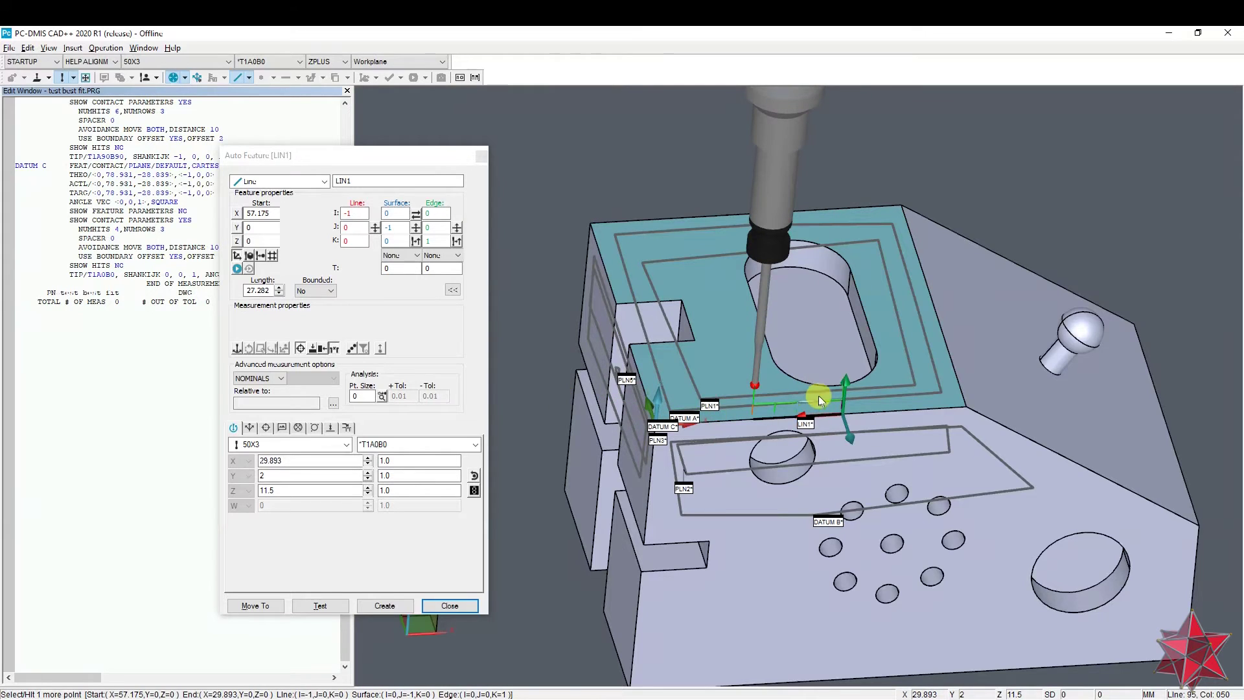
Step: Set the auto line's length to 50 mm
scroll(815, 398, up, 4)
middle_drag(908, 379, 916, 299)
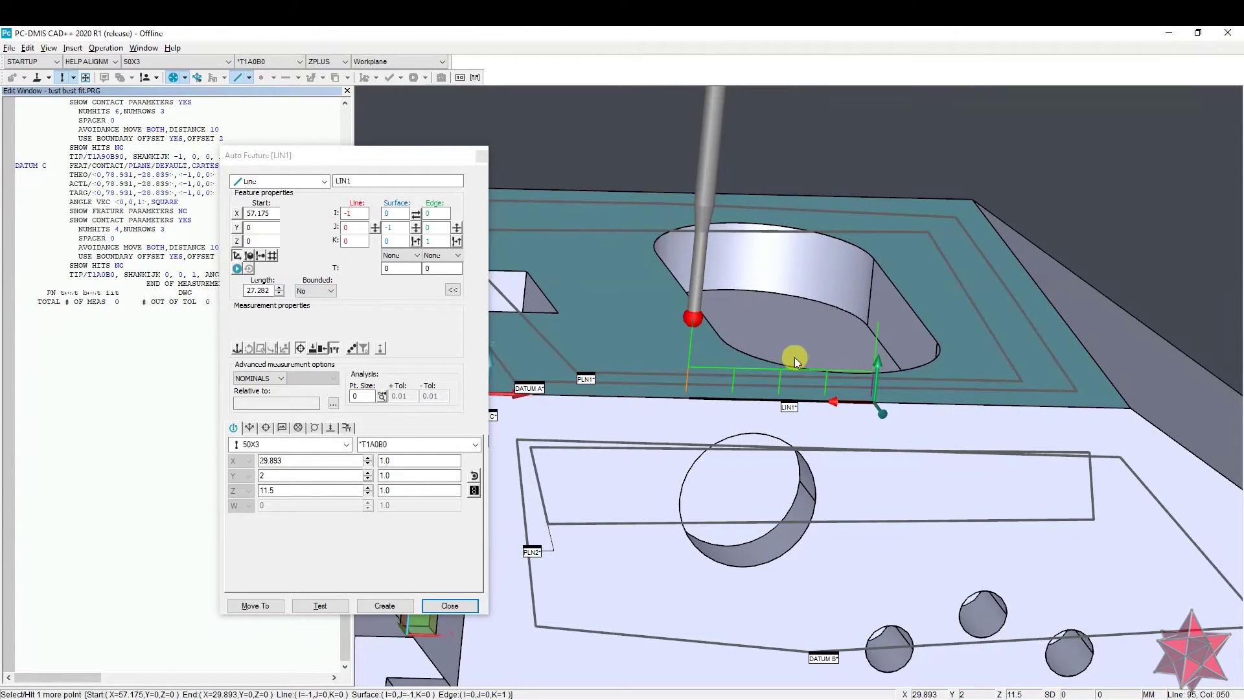
middle_drag(792, 291, 796, 343)
middle_drag(849, 440, 663, 465)
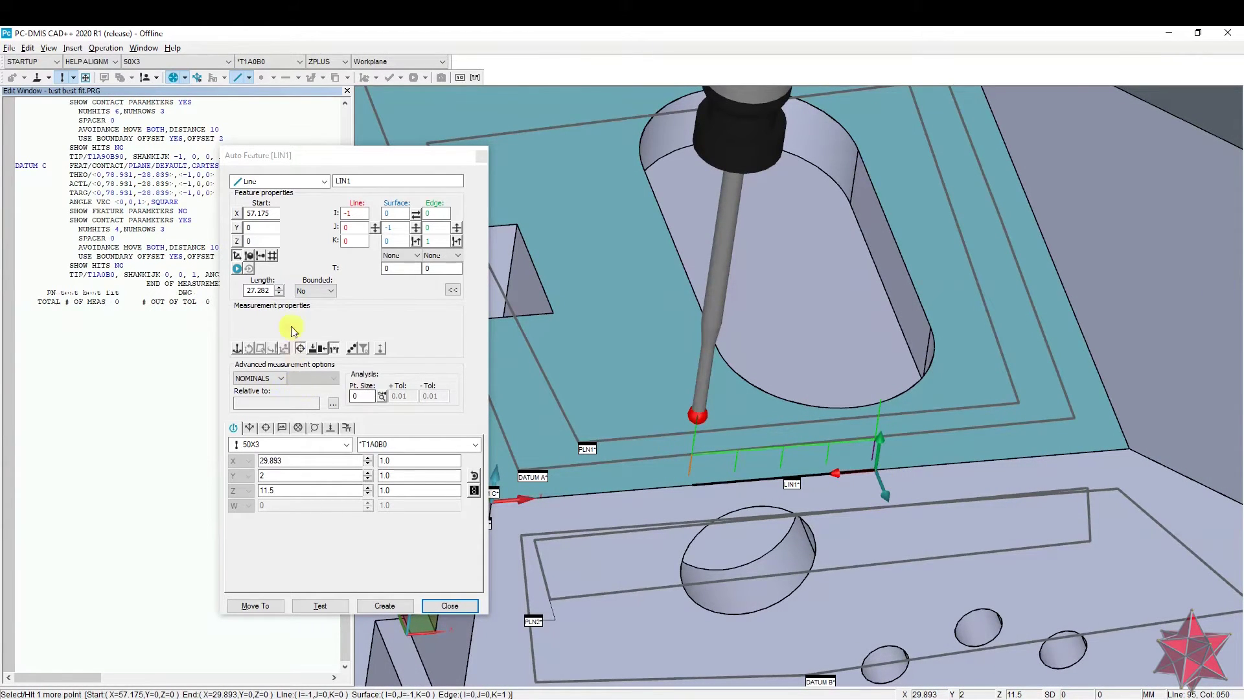
double_click(258, 290)
scroll(861, 441, up, 2)
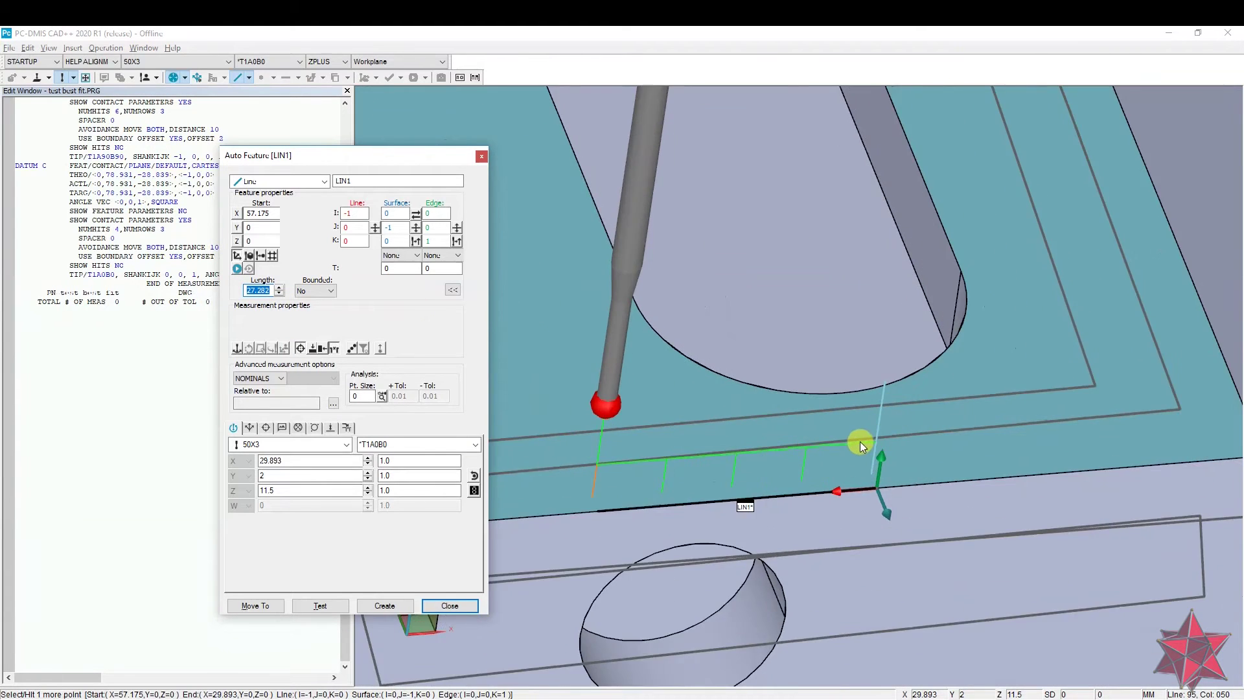
scroll(854, 452, down, 5)
scroll(852, 455, up, 1)
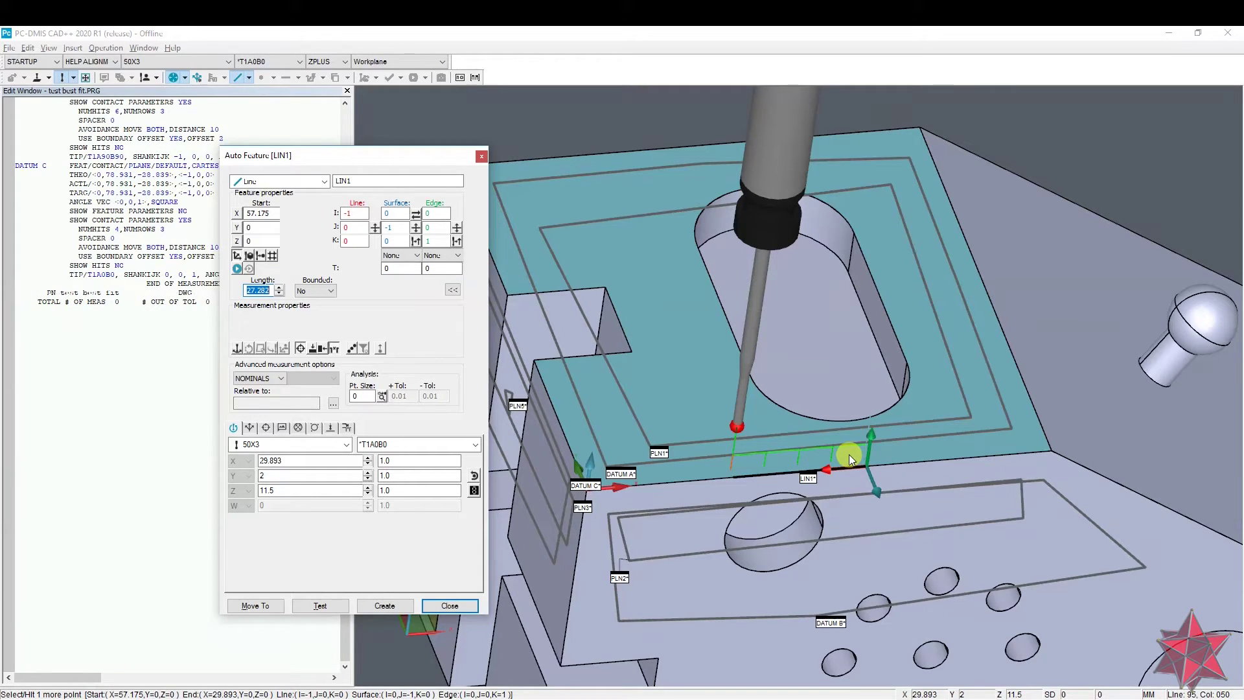
text(50)
mouse_move(996, 475)
middle_down()
mouse_move(922, 477)
mouse_move(966, 476)
middle_up()
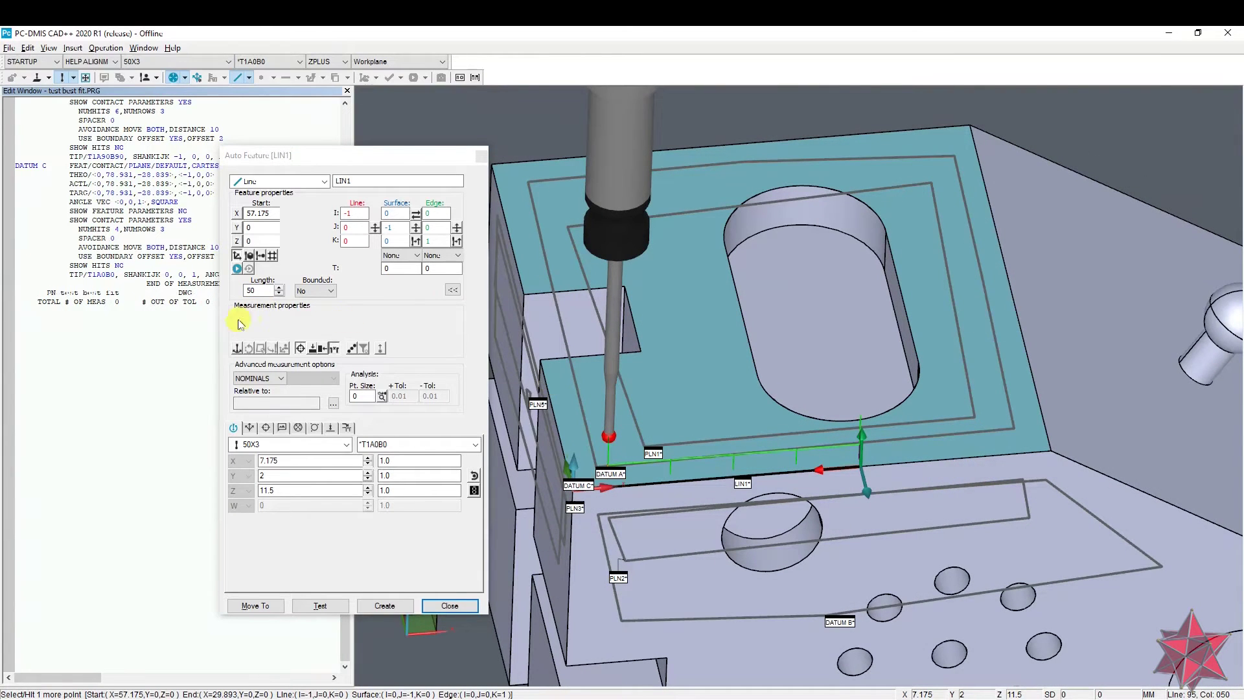
Step: Set the line's start Y coordinate to 10 to offset it inward from the front edge onto the top face
middle_drag(703, 447, 764, 544)
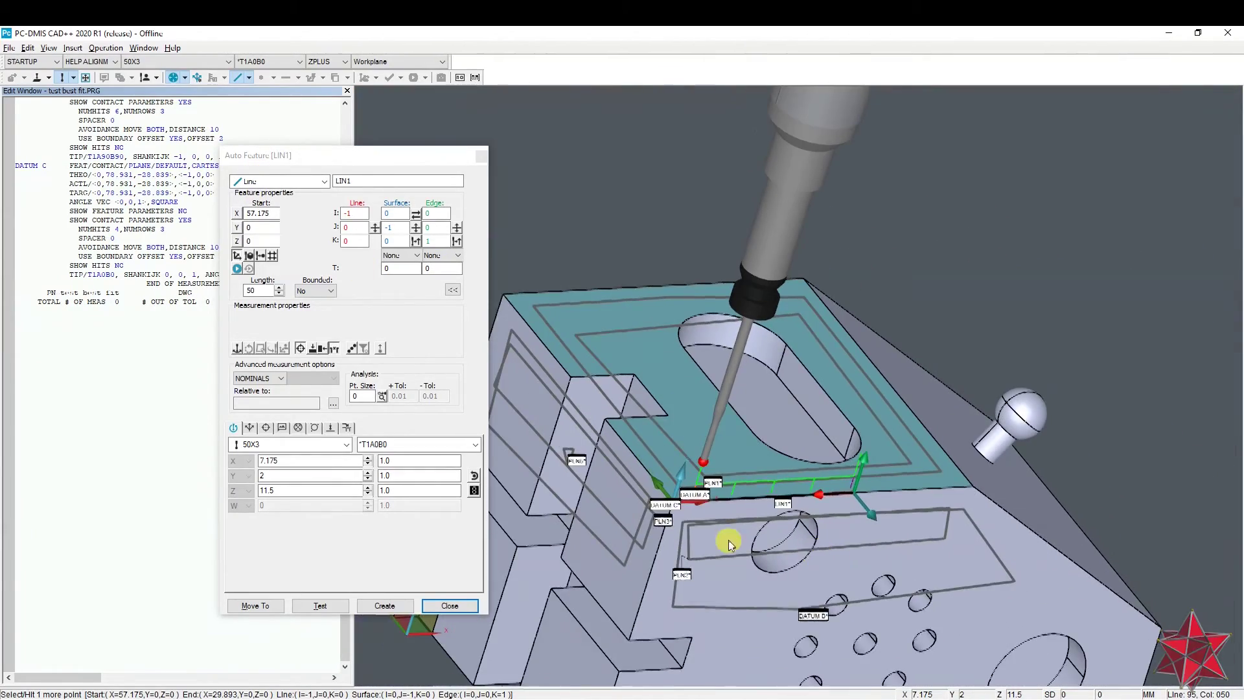
scroll(672, 530, up, 3)
click(261, 227)
double_click(259, 229)
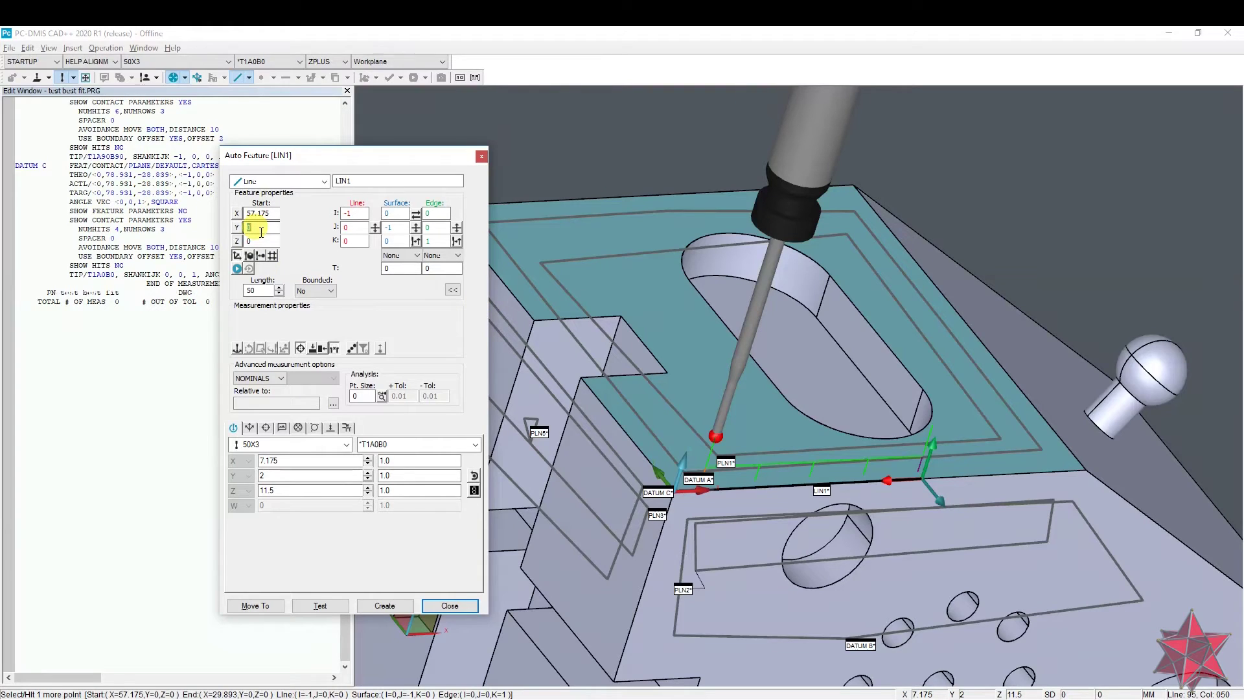
text(10)
key(Tab)
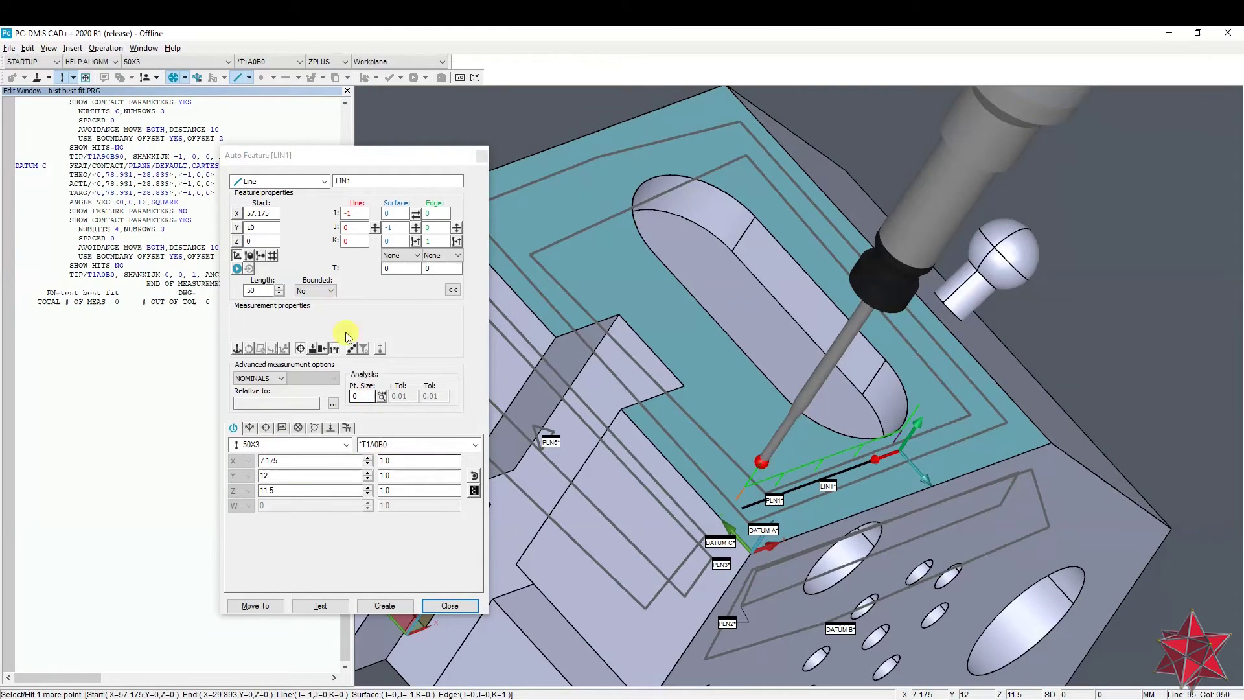
Step: Set the line's hit depth to 0 in the contact path properties
click(298, 428)
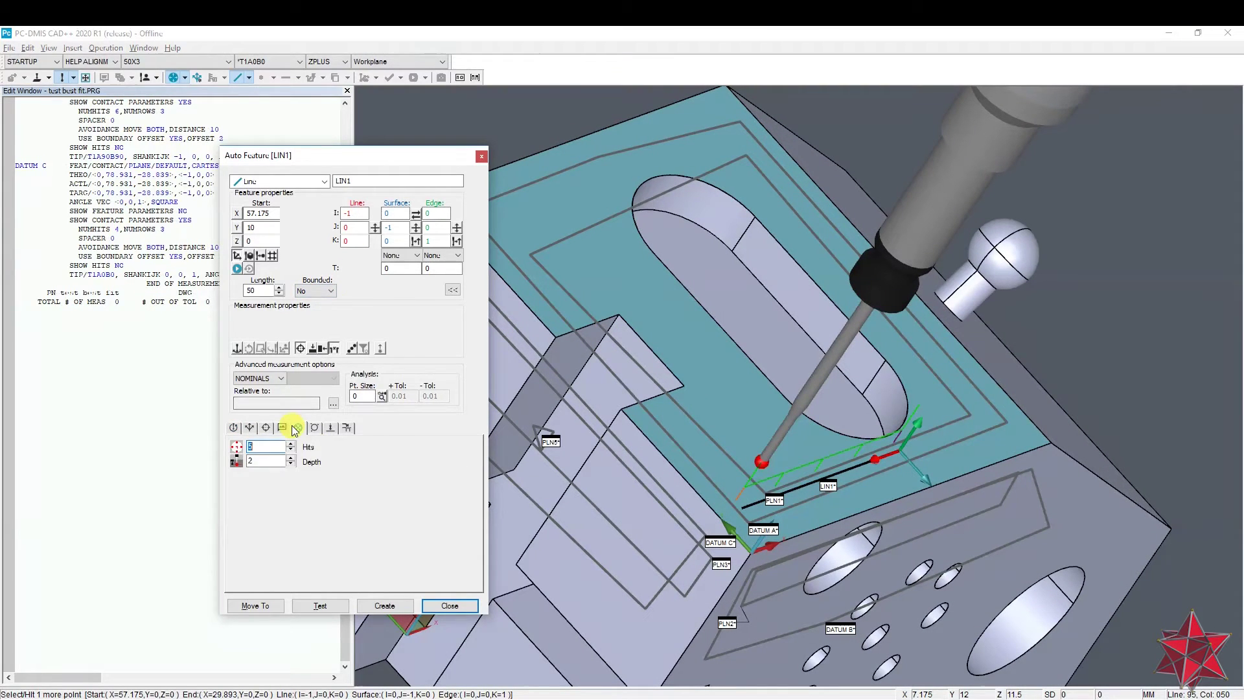
click(290, 465)
click(290, 465)
middle_drag(859, 511, 616, 469)
drag(622, 477, 687, 472)
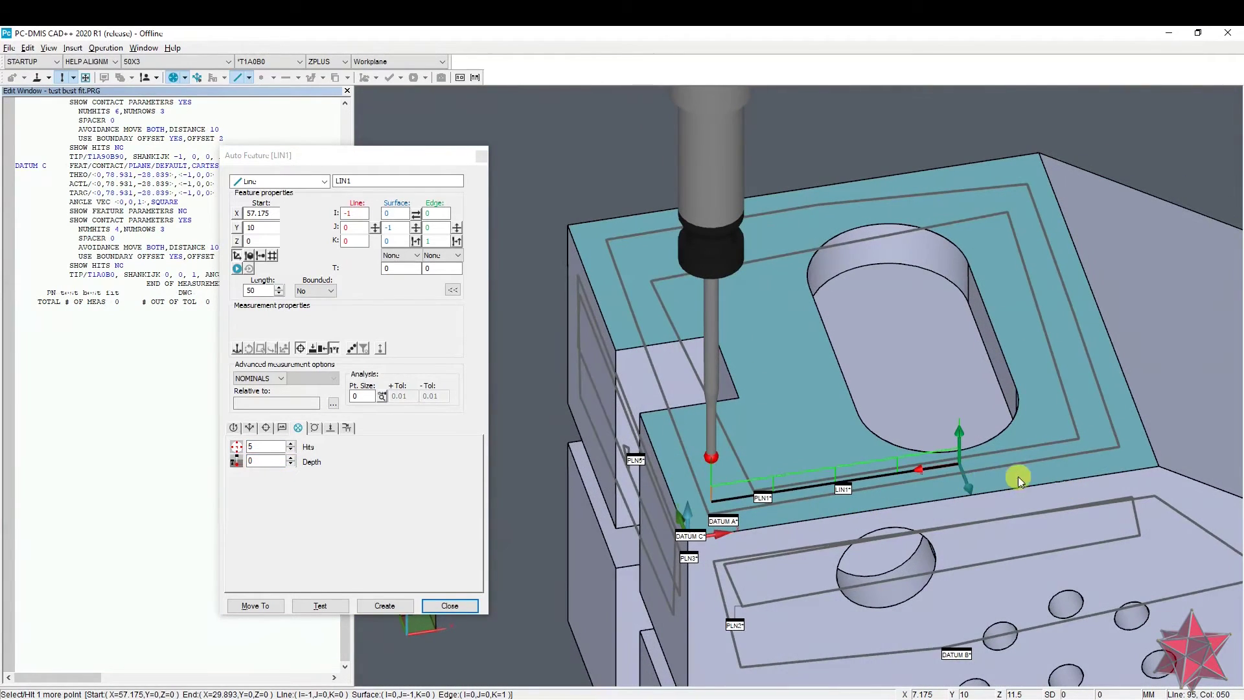
Step: Reposition the line along the top face, trying start X values of 50 and 100 before setting it to 80
drag(957, 464, 1063, 449)
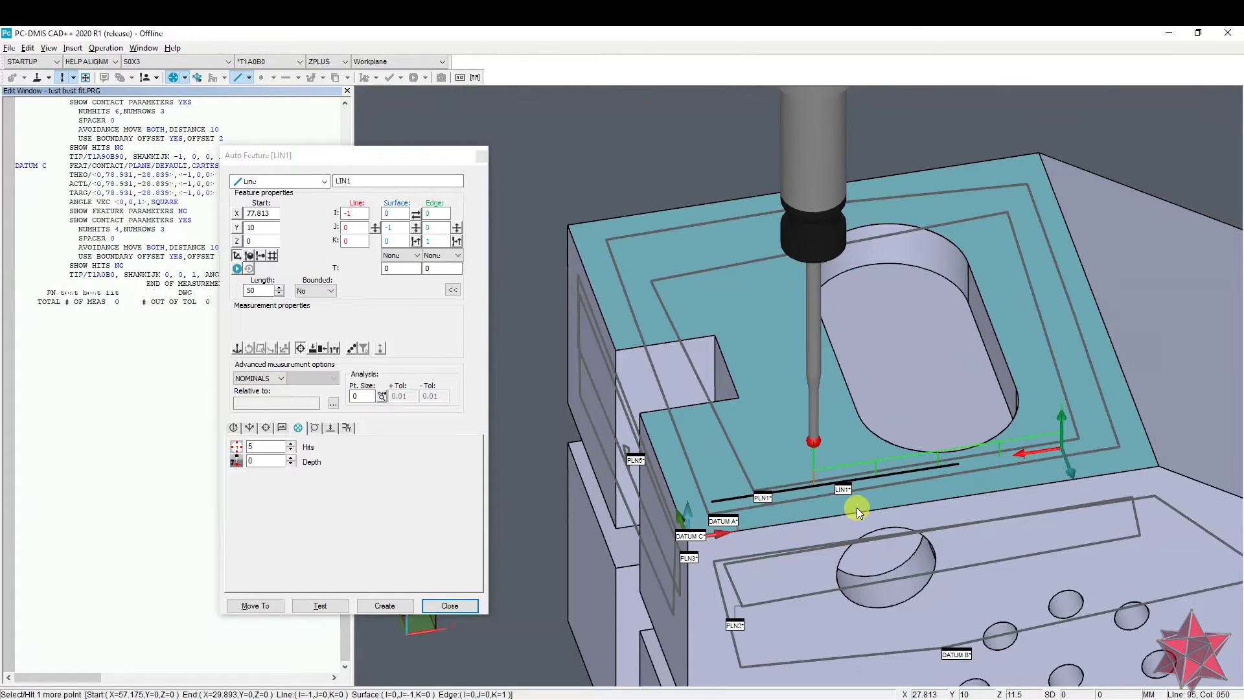
click(258, 209)
double_click(271, 213)
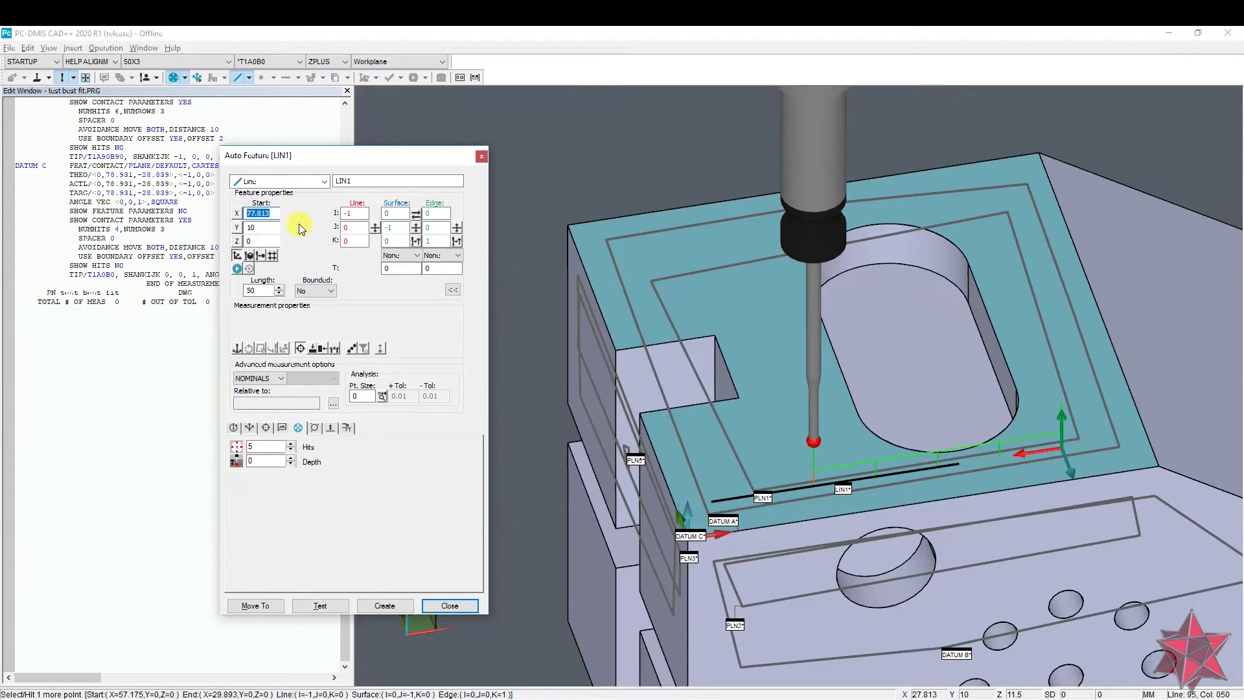
text(50)
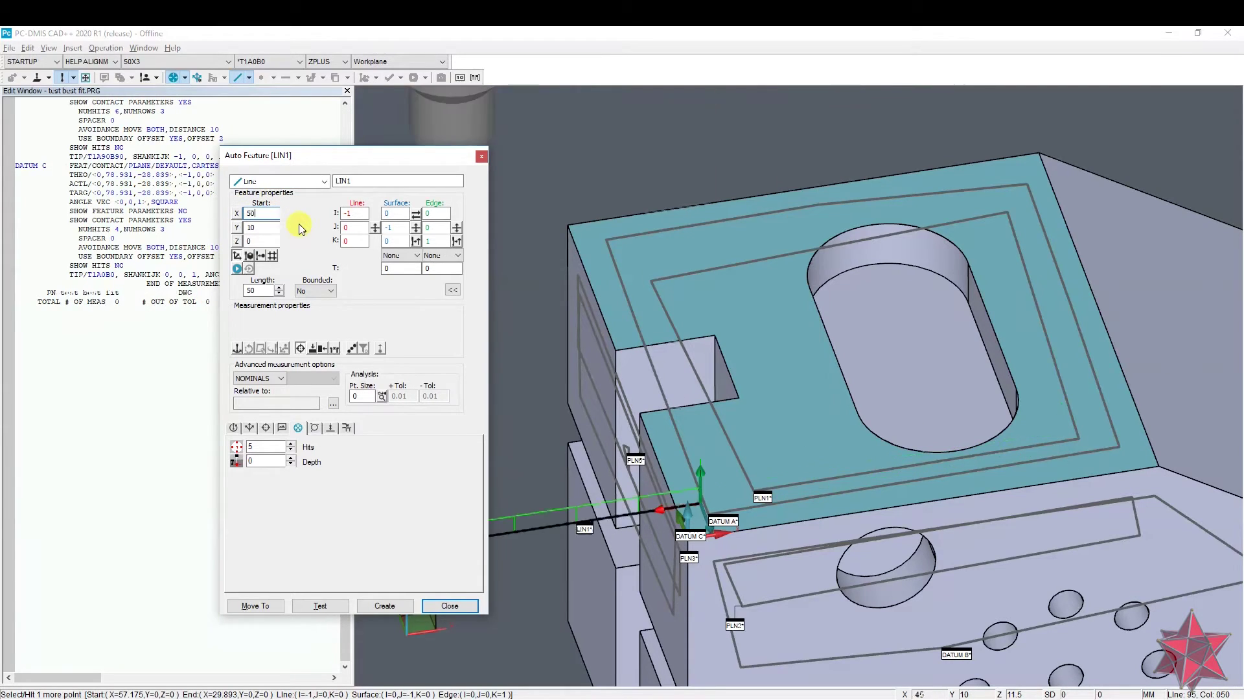
double_click(259, 213)
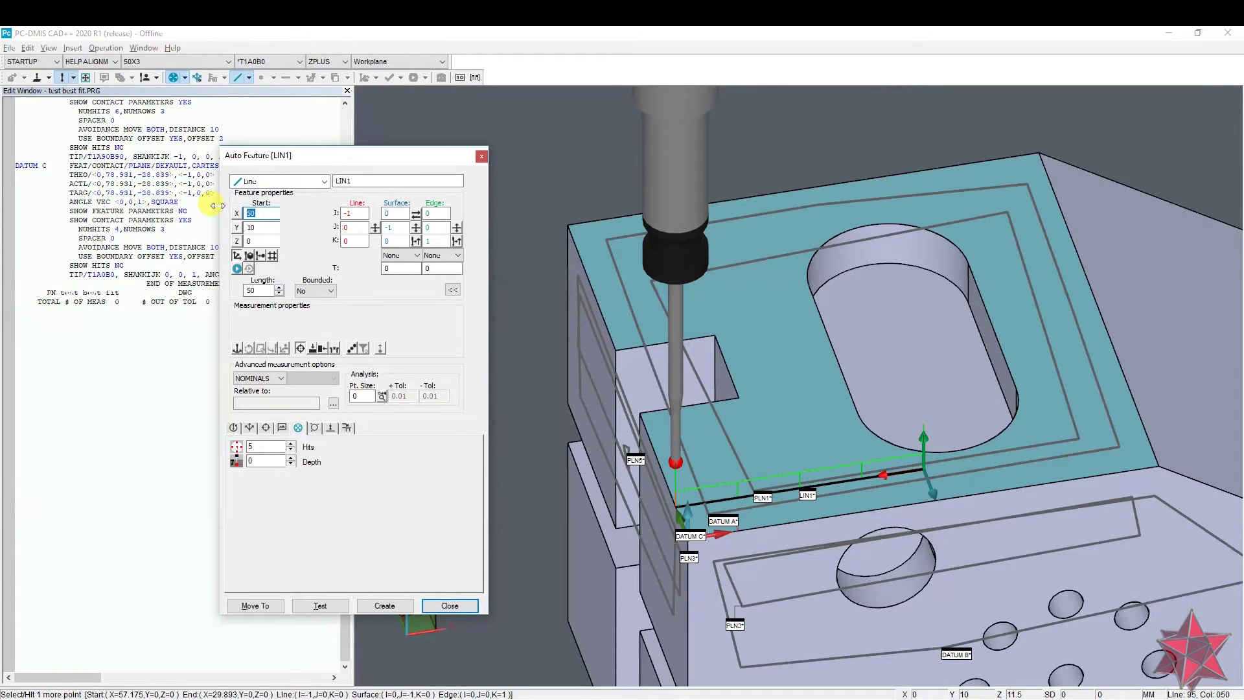
text(100)
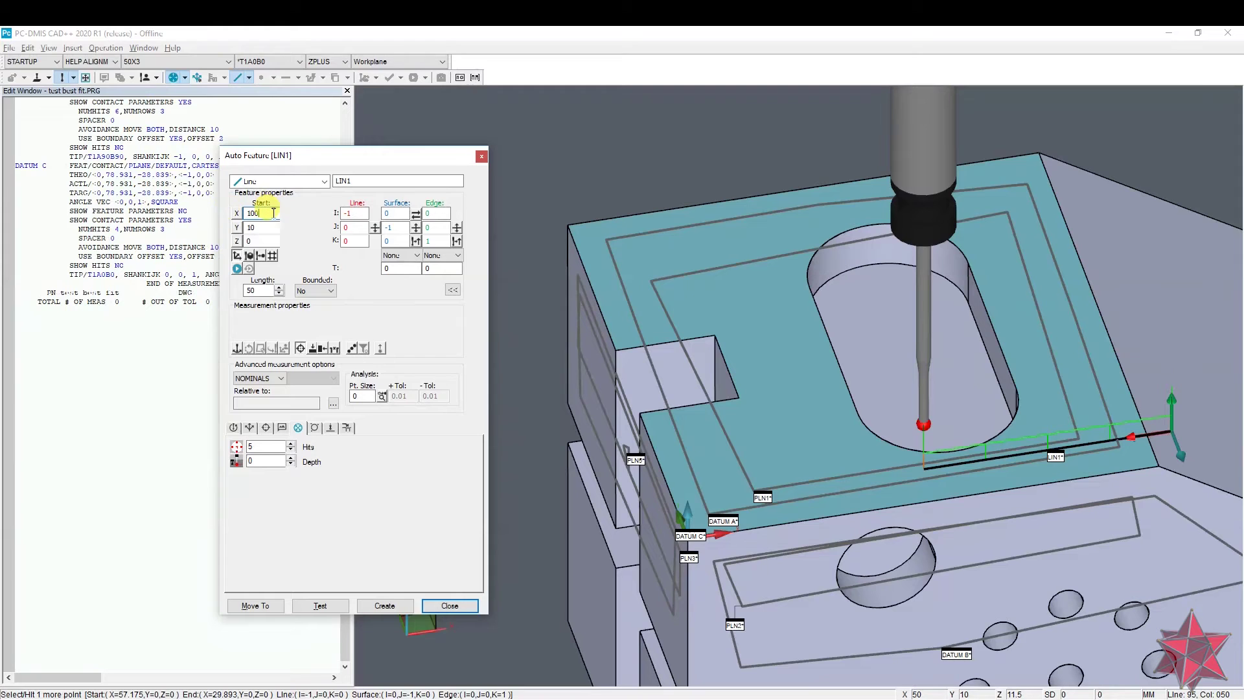
text(80)
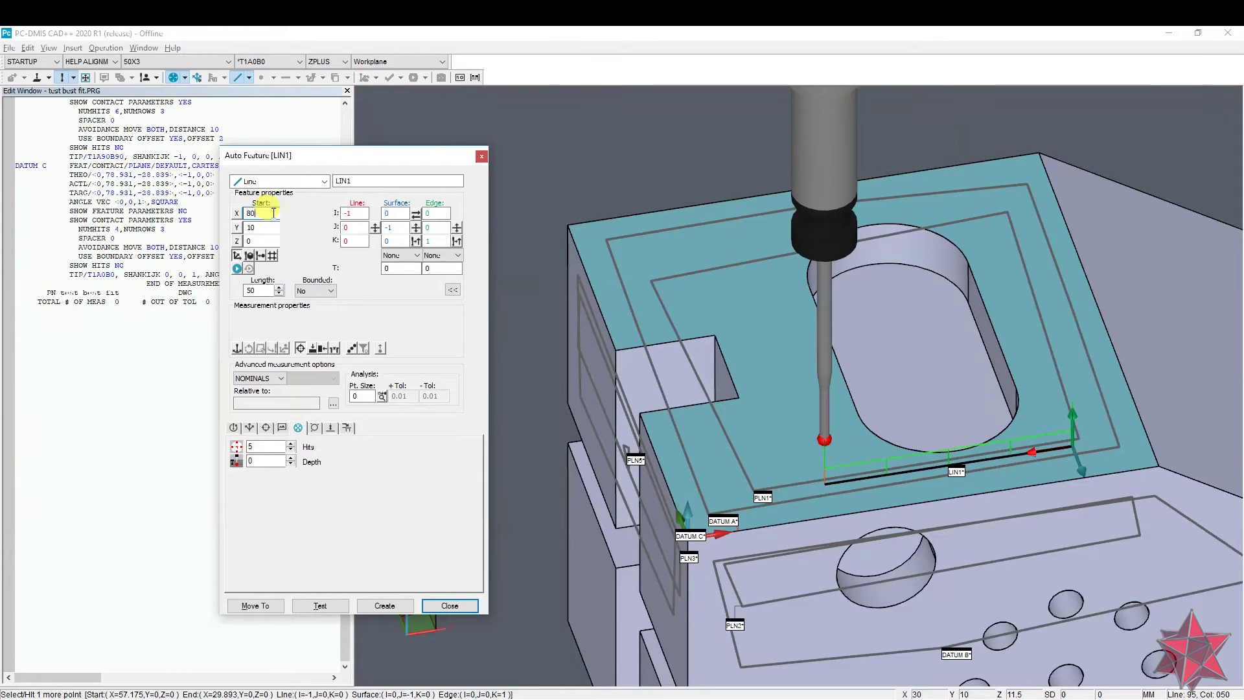
Step: Set the auto line's length to 70 mm and create the line feature on the top face
mouse_move(901, 487)
middle_down()
mouse_move(977, 469)
mouse_move(941, 432)
mouse_move(856, 455)
mouse_move(894, 469)
middle_up()
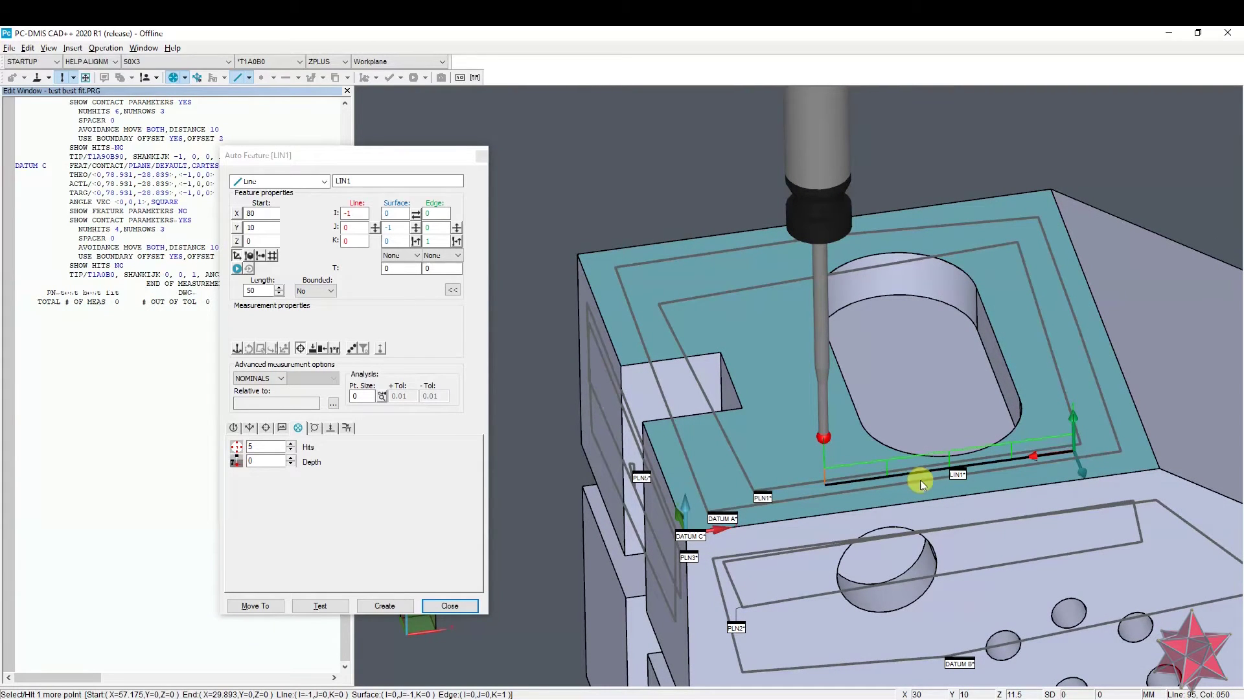
middle_drag(908, 341, 933, 289)
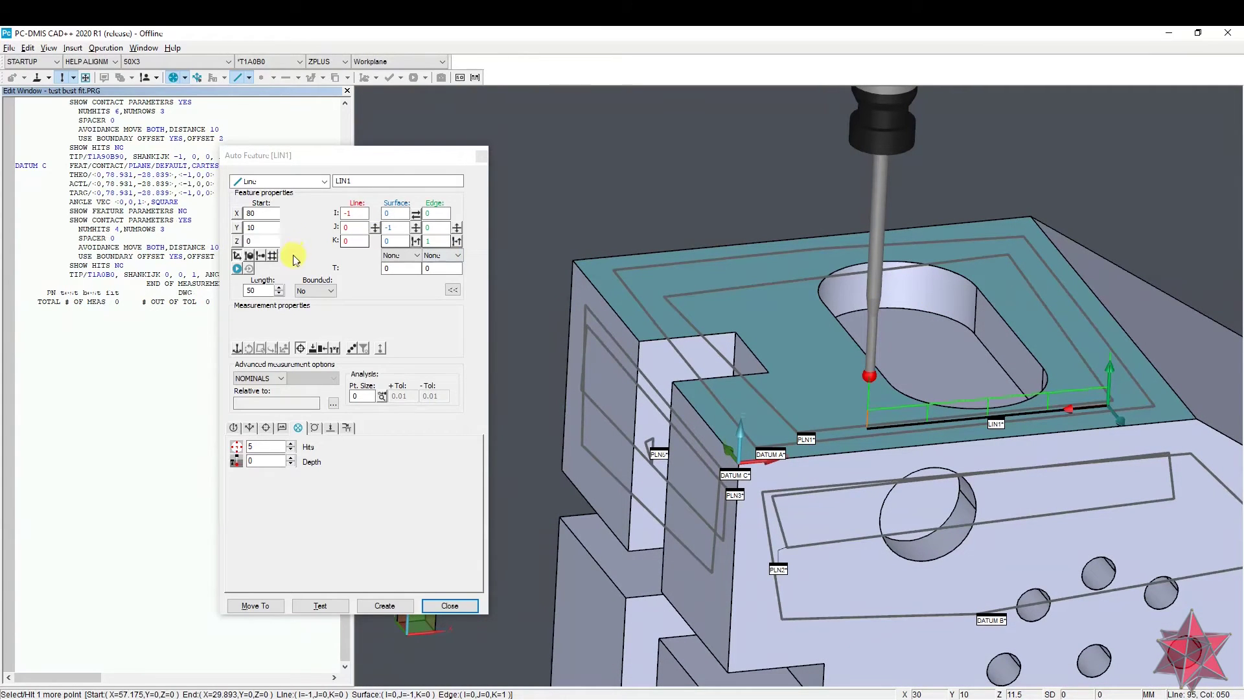
double_click(265, 289)
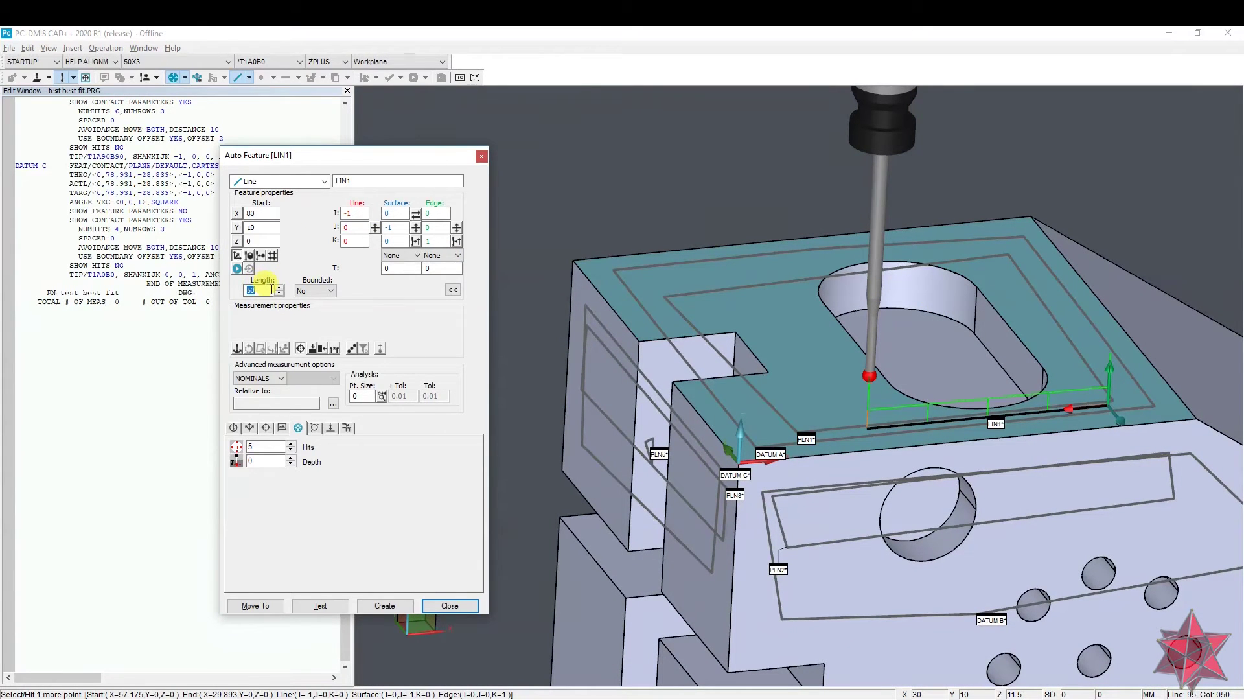
text(70)
middle_drag(799, 520, 1121, 443)
scroll(1068, 367, up, 1)
scroll(1068, 367, up, 2)
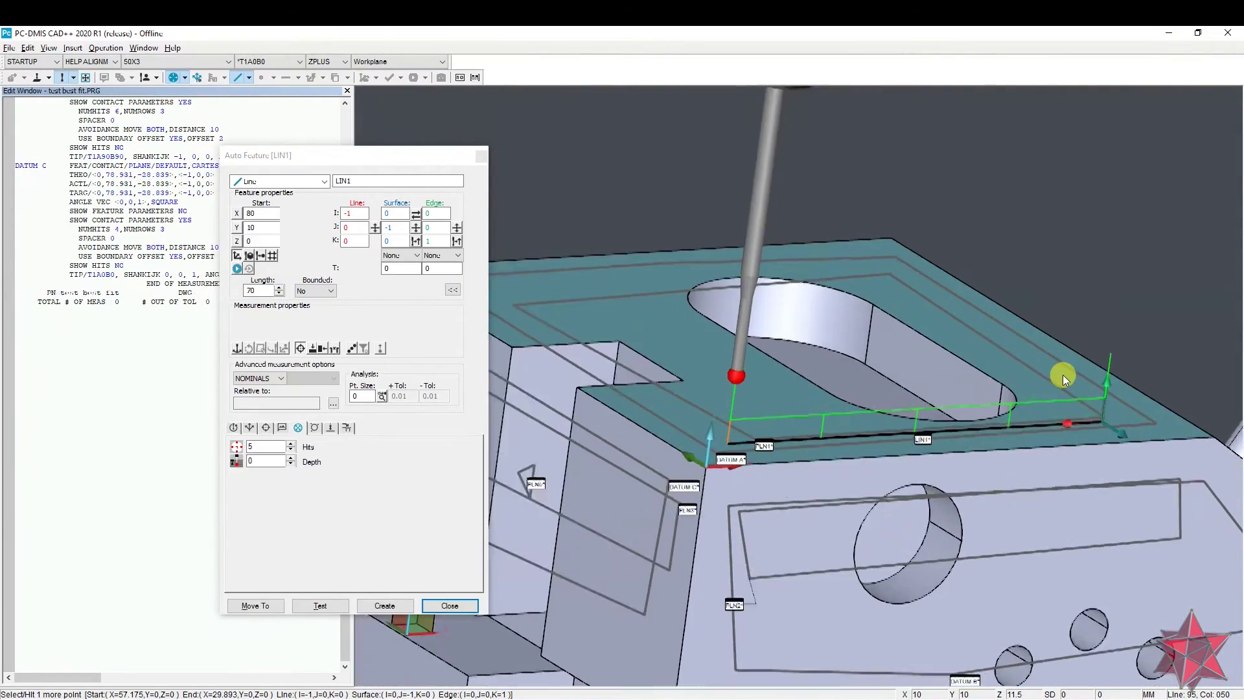
middle_drag(1055, 379, 815, 393)
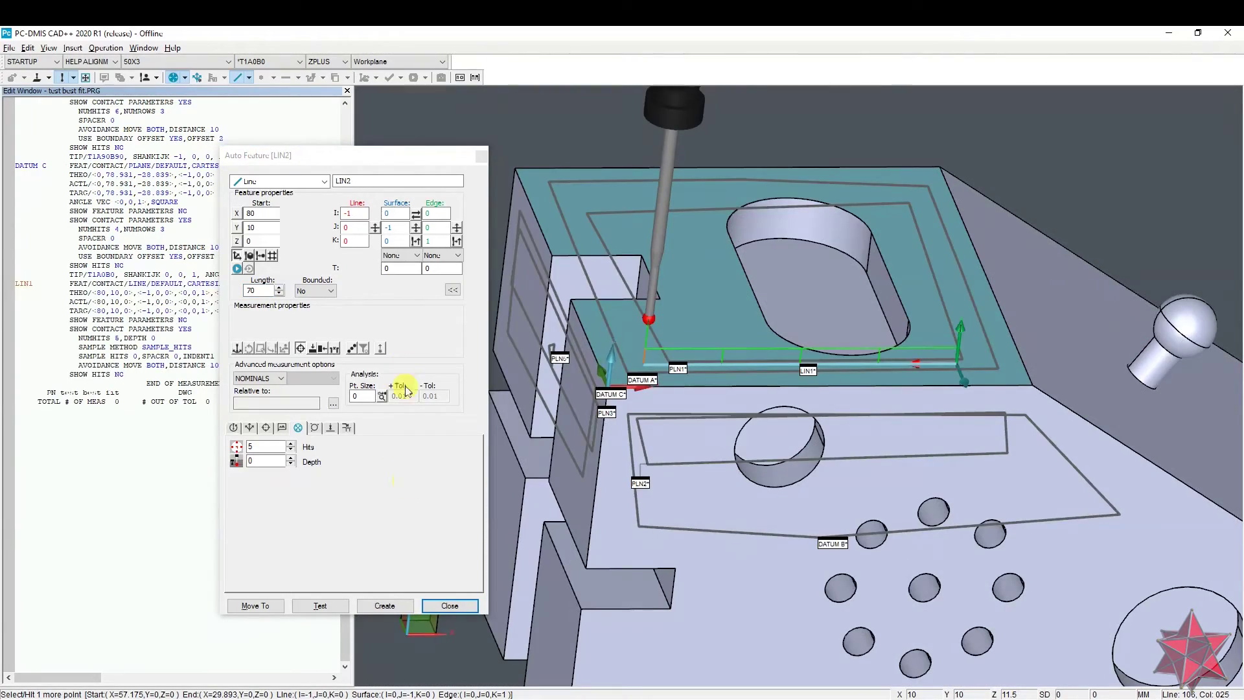
Step: Set the number of hits to 10, create a second auto line at the same location, and close the auto feature dialog
click(293, 443)
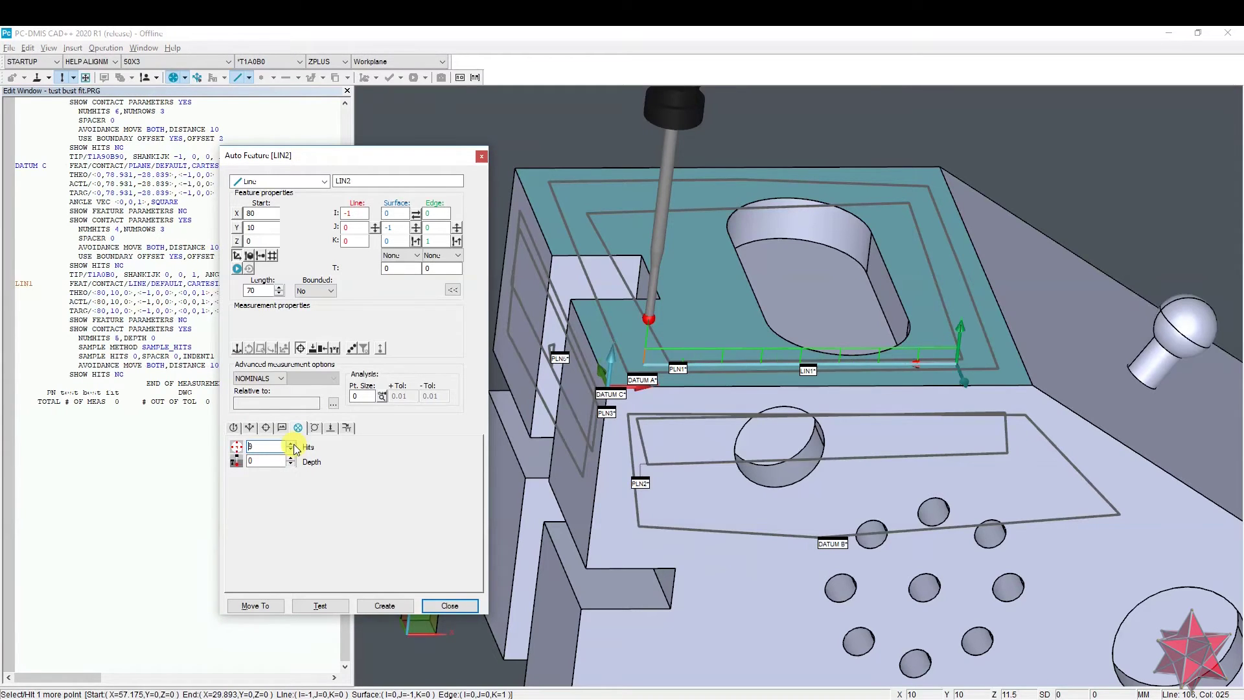
click(401, 607)
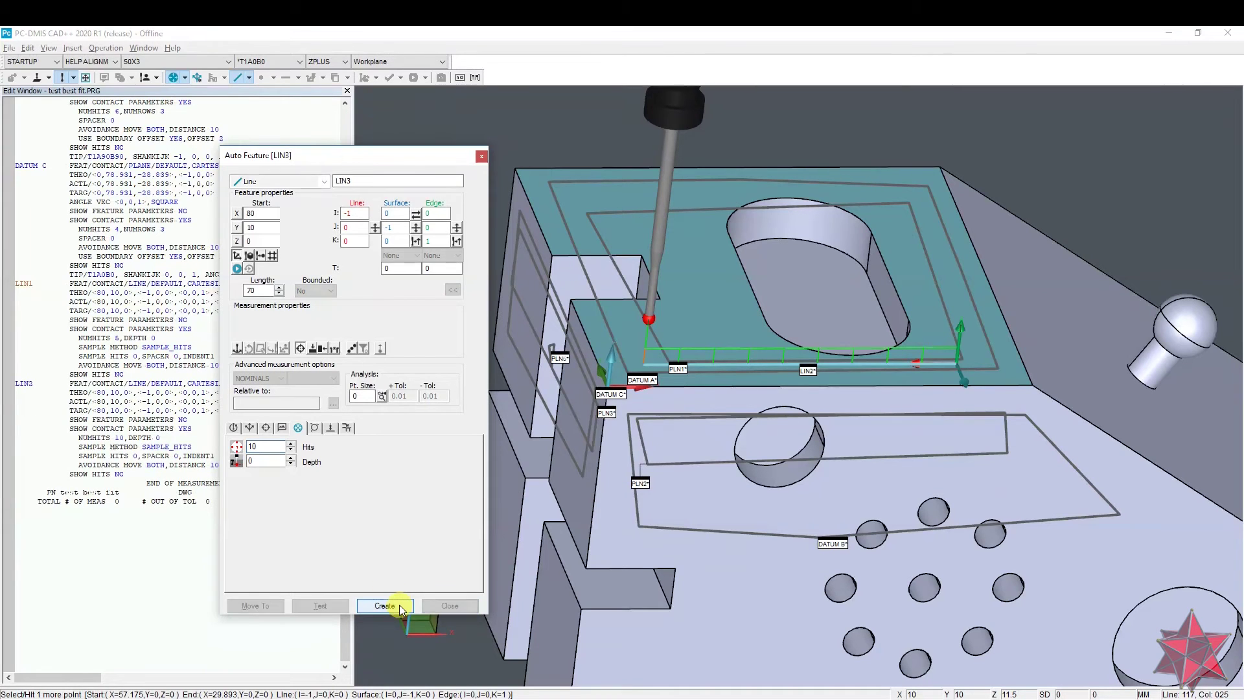
click(457, 607)
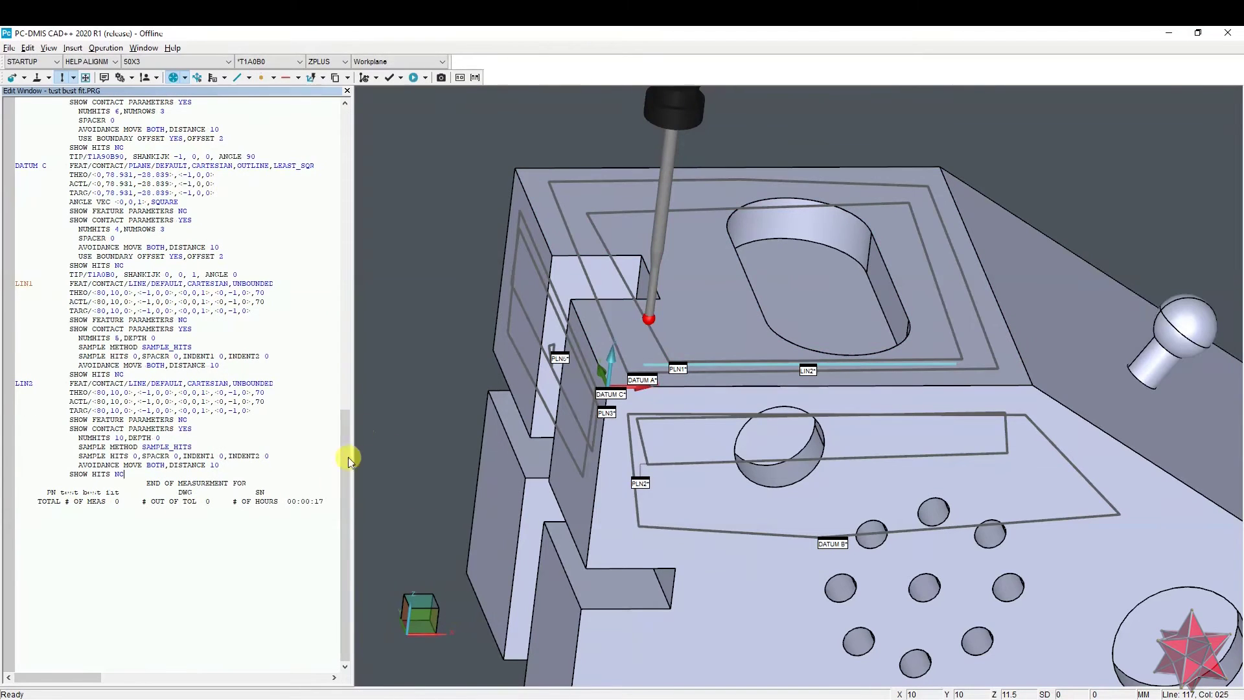
Step: Start a straightness dimension and set its GD&T standard to ISO 1101
mouse_move(838, 471)
middle_down()
mouse_move(786, 488)
mouse_move(777, 555)
mouse_move(842, 492)
middle_up()
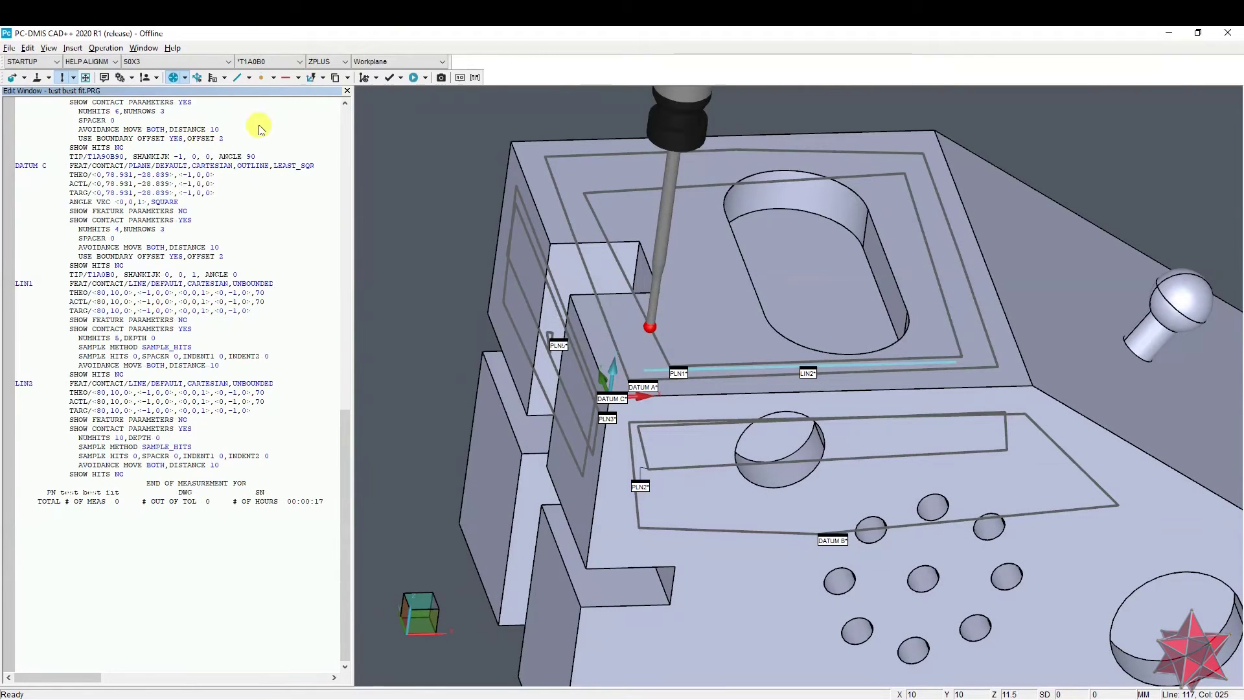
click(73, 49)
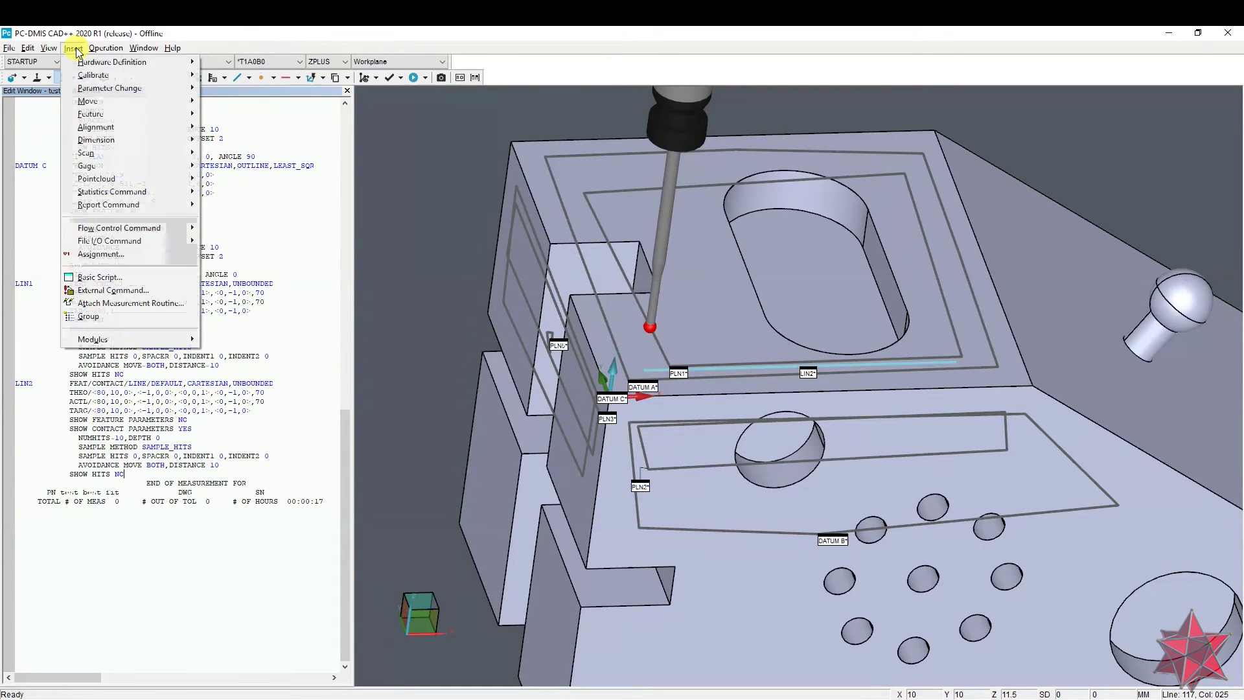
mouse_move(147, 143)
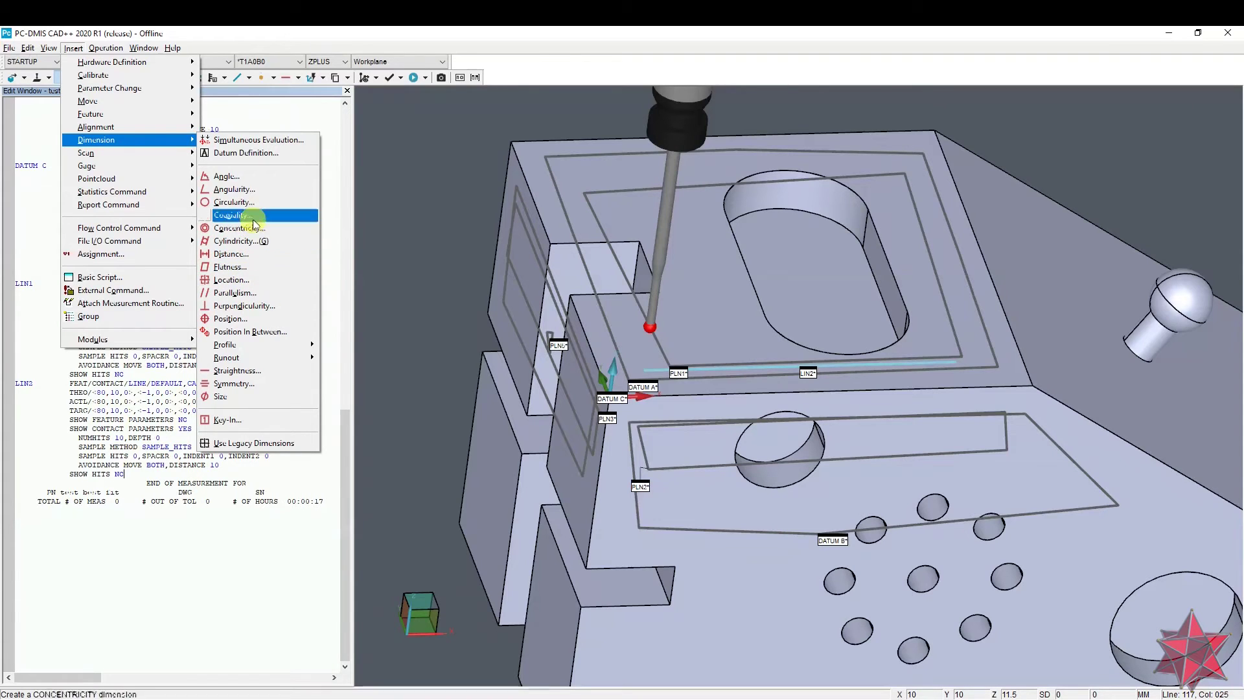
click(237, 371)
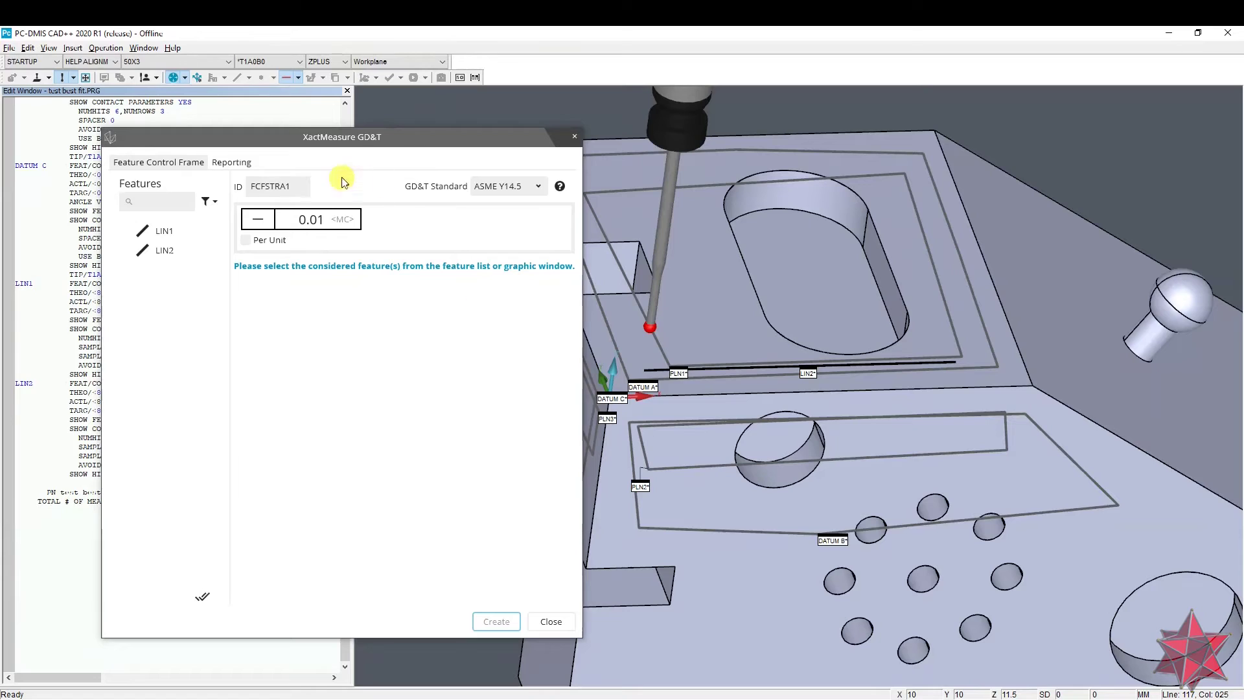
click(505, 188)
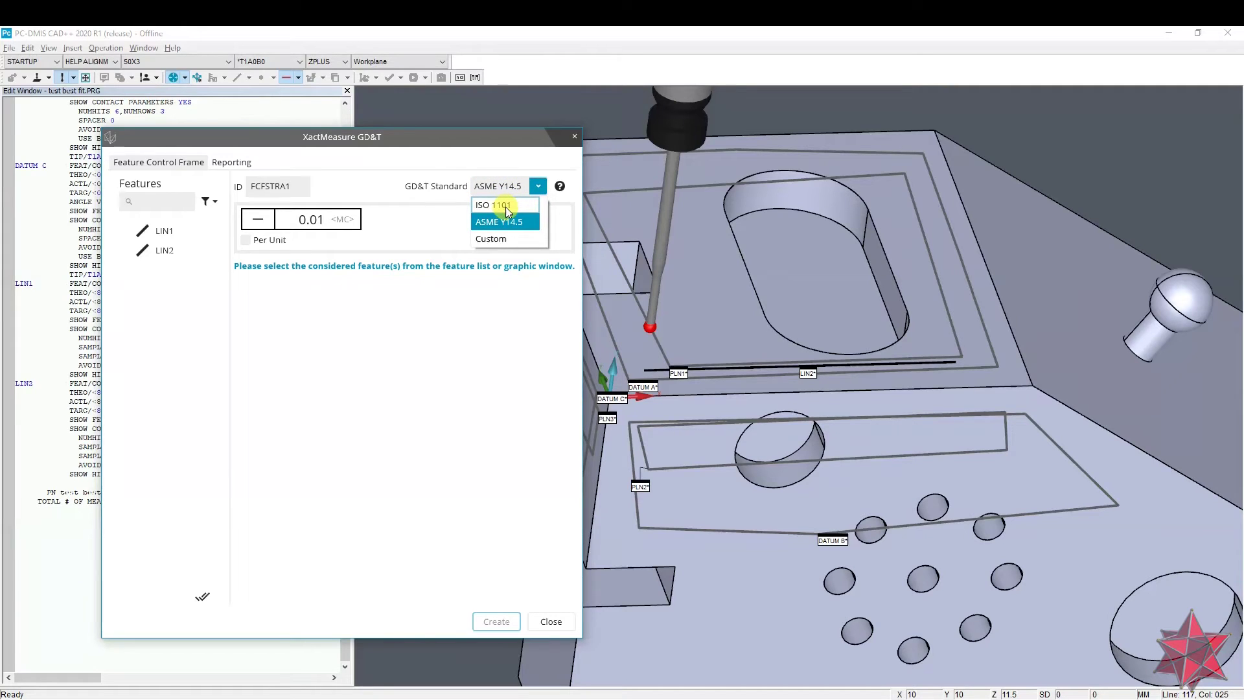
click(507, 241)
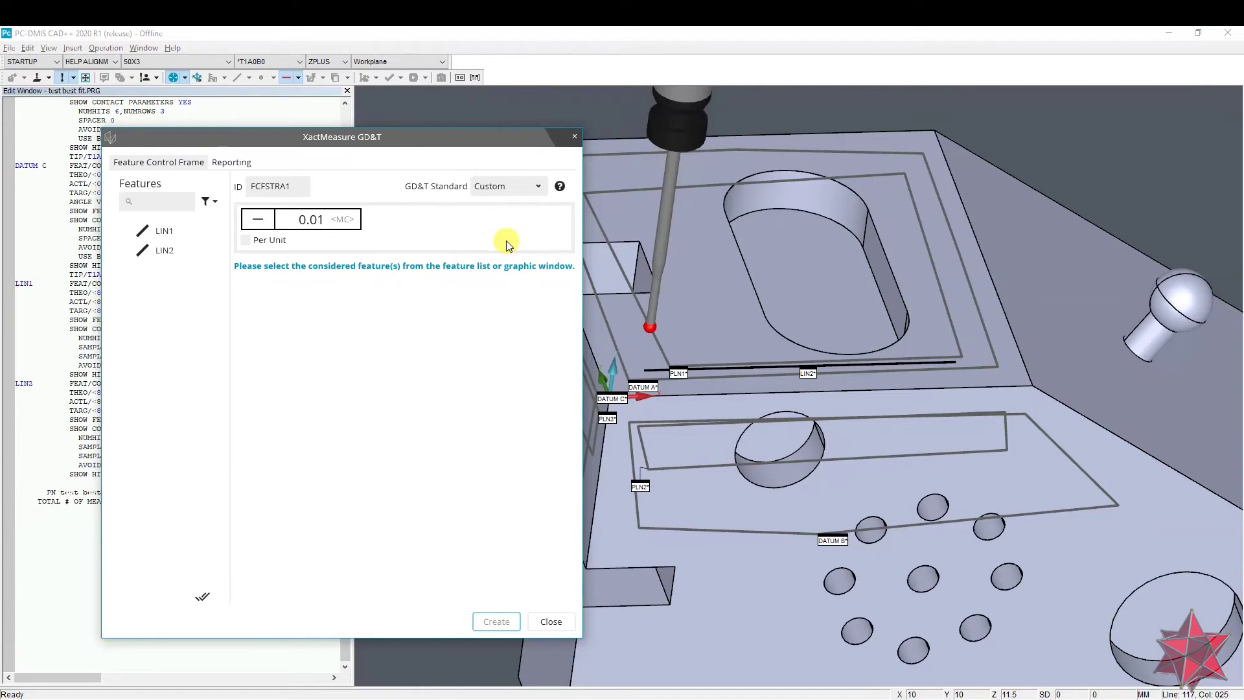
click(519, 187)
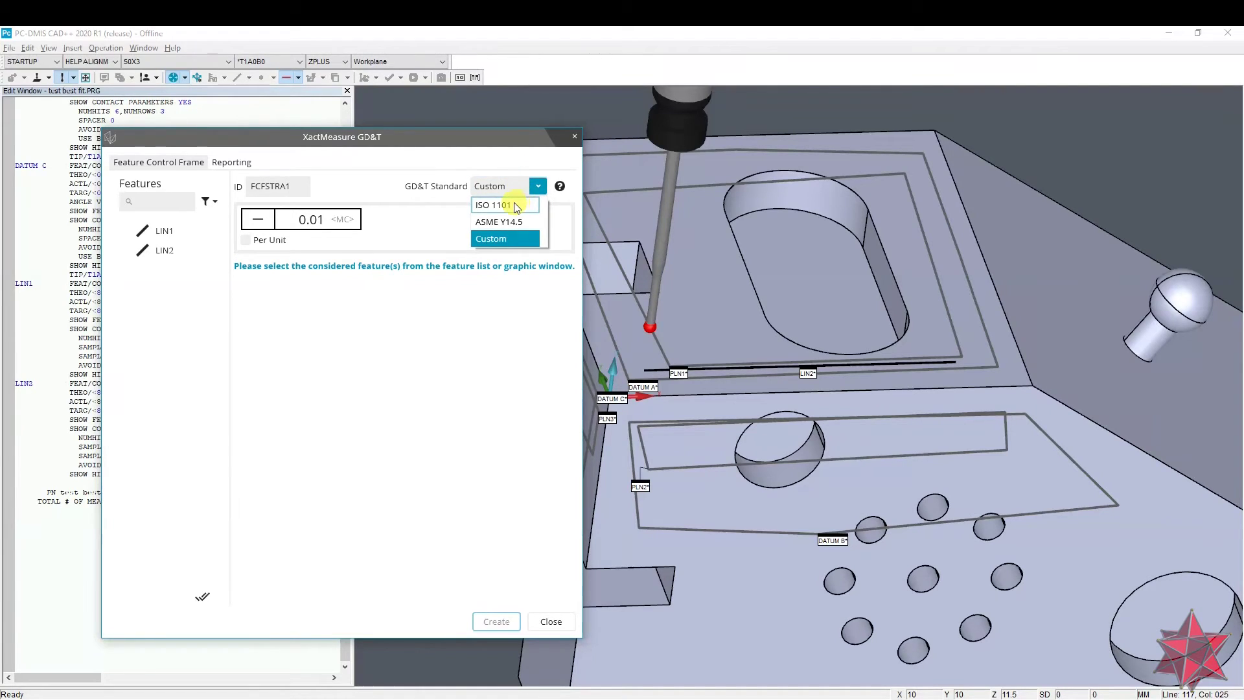
click(517, 205)
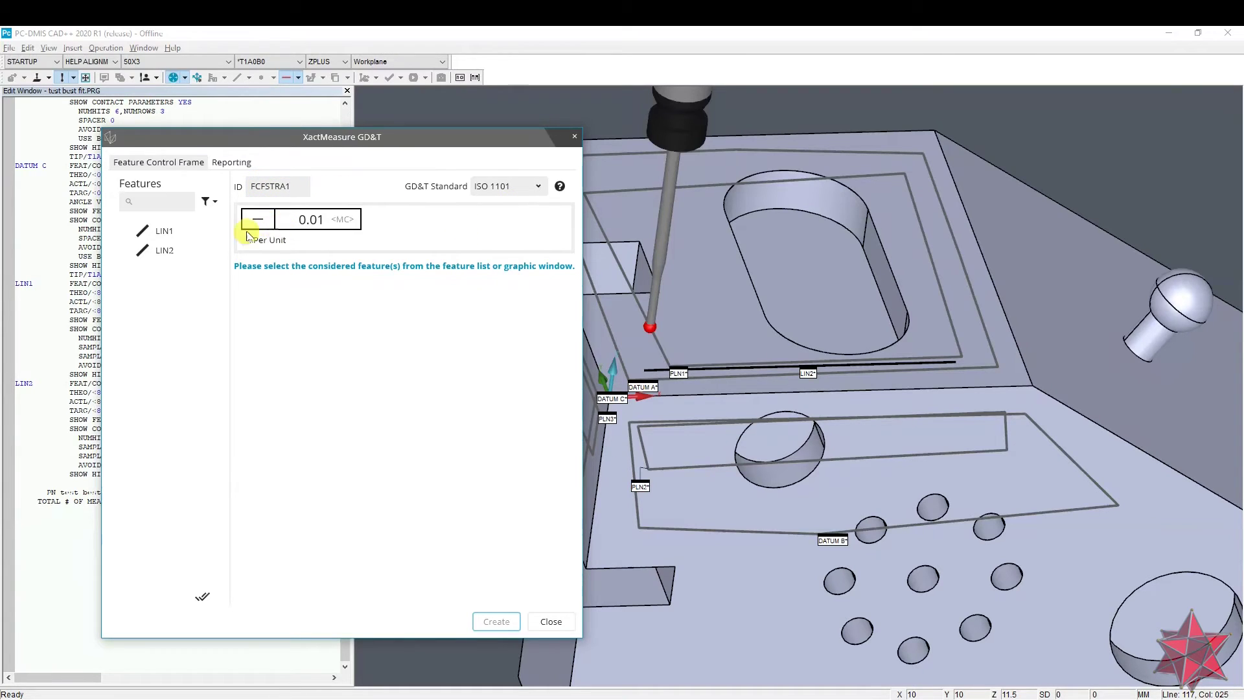
Step: Create the straightness dimension for LIN2 with a 0.01 tolerance and move its callout away from the line on the part
click(187, 232)
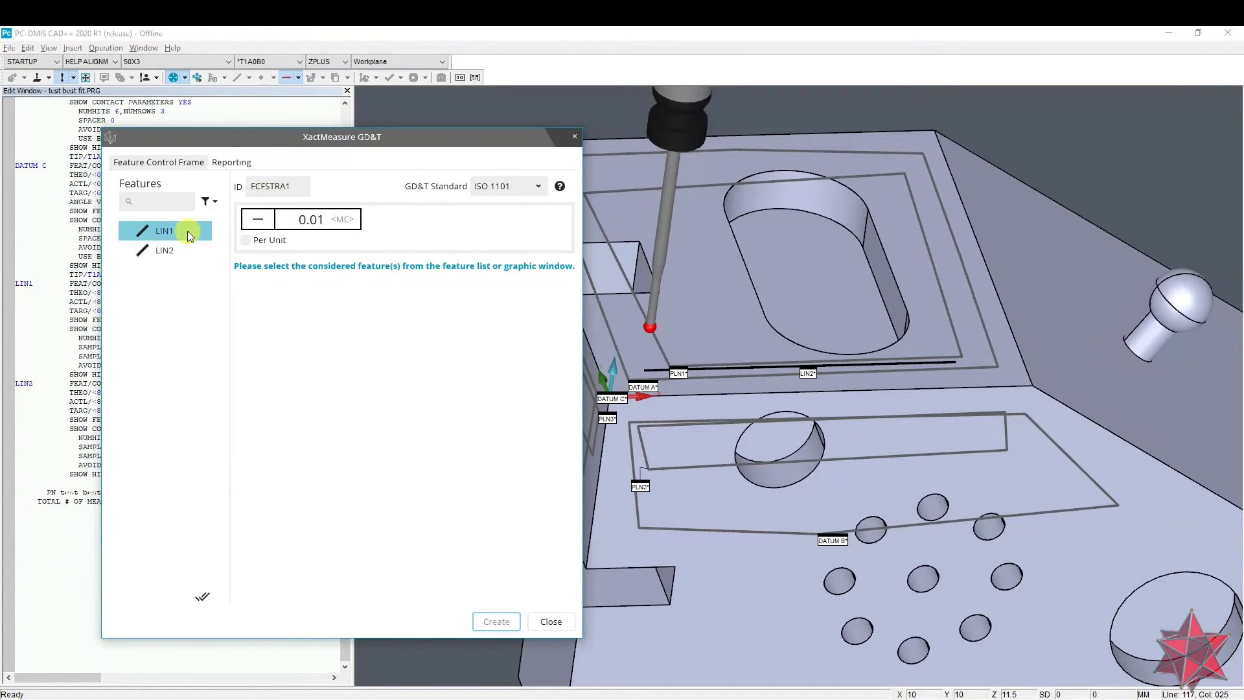
click(182, 249)
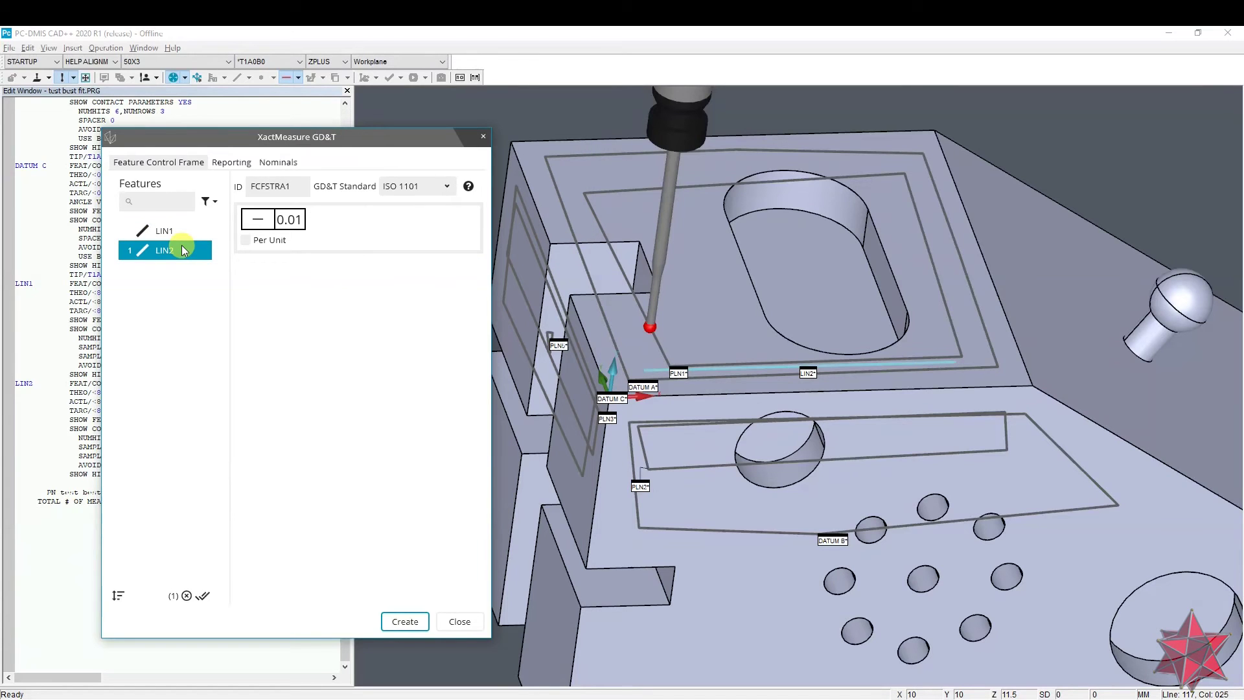
scroll(713, 367, up, 3)
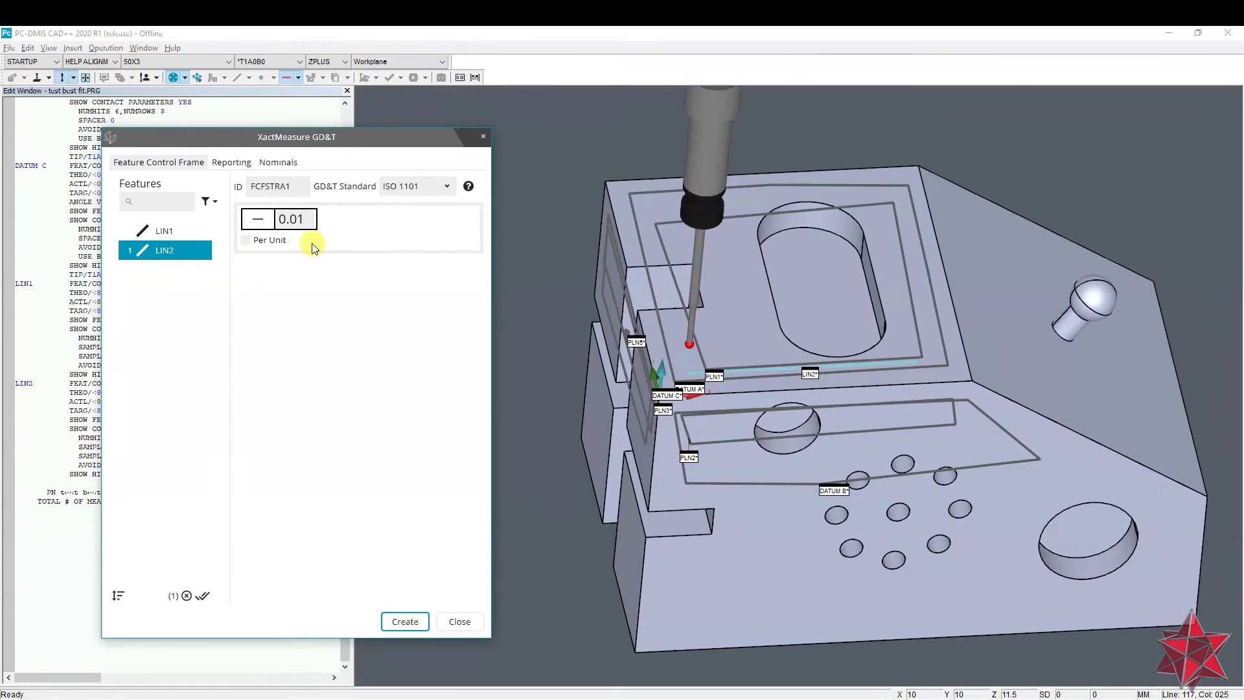
key(BackSpace)
text(1)
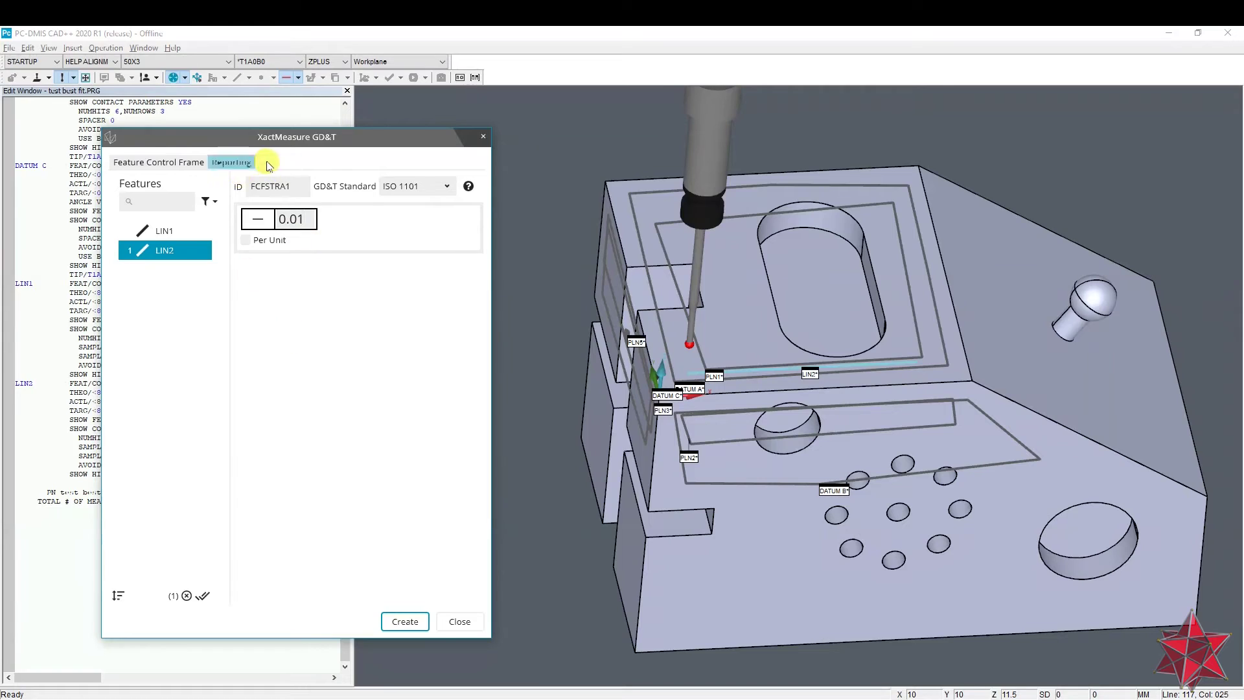
click(279, 163)
click(152, 163)
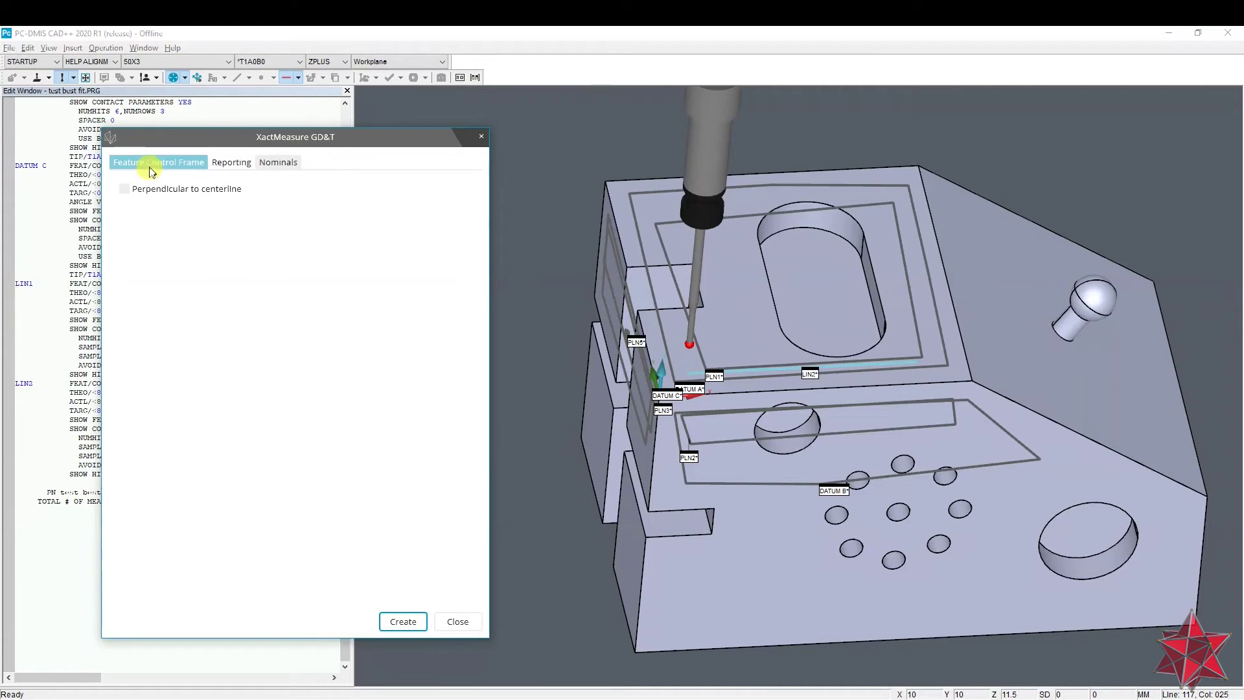
click(405, 622)
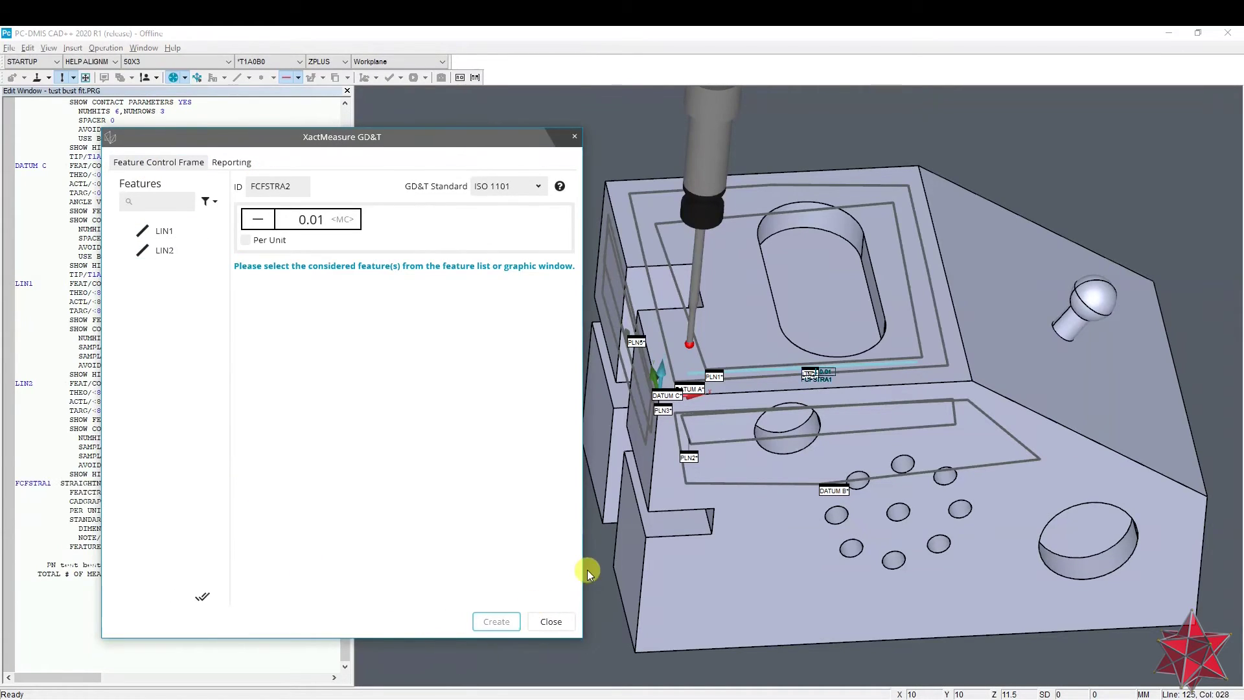
click(541, 617)
middle_drag(566, 633, 825, 337)
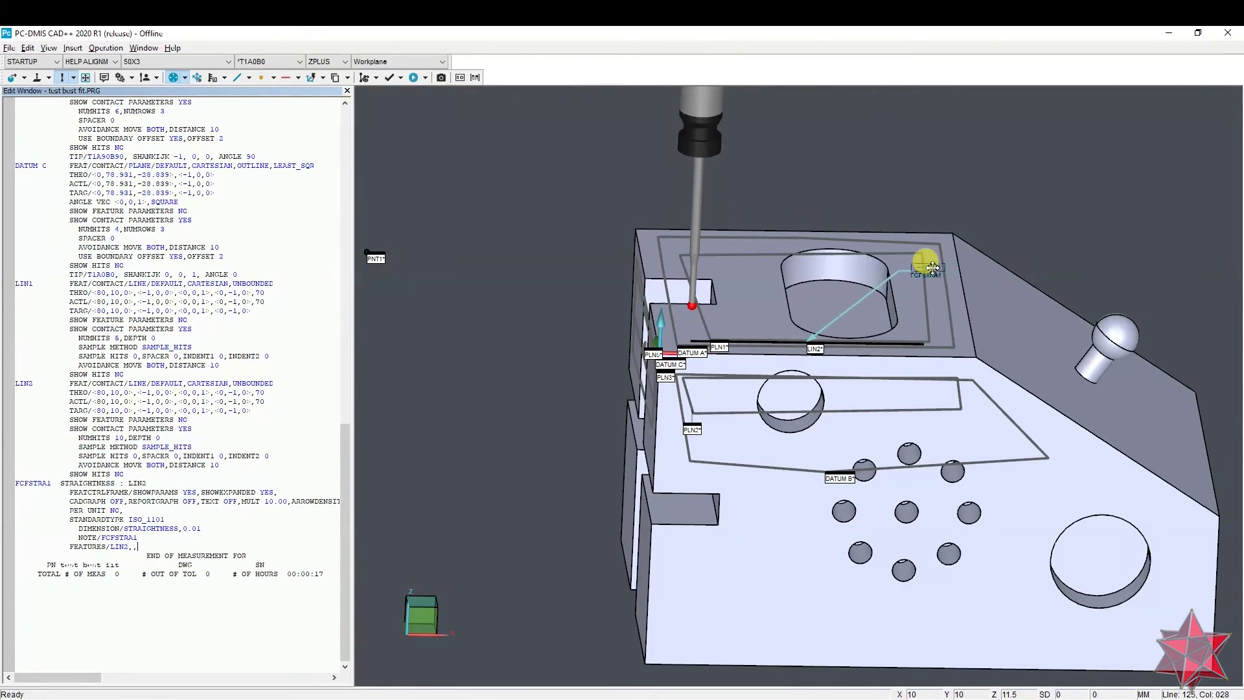
middle_drag(927, 344, 894, 324)
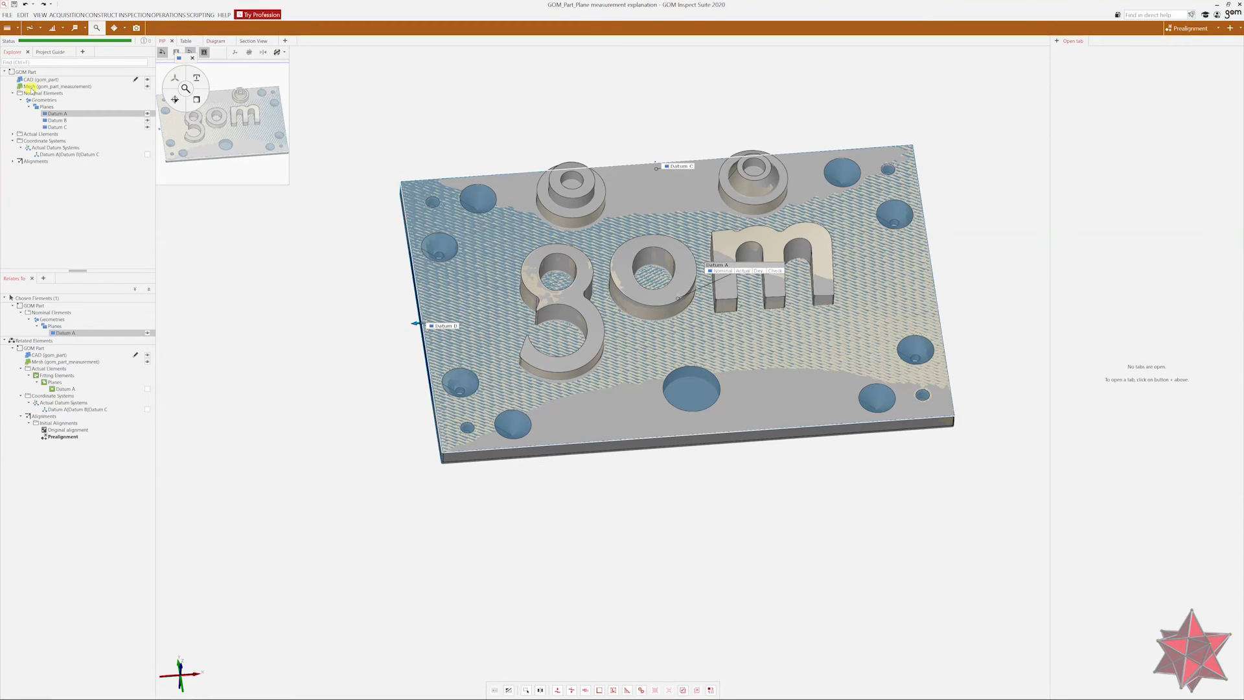
Step: In GOM Inspect Suite, start a single section on Plane Y at -145 mm and select a surface strip along the plate's front edge
click(106, 15)
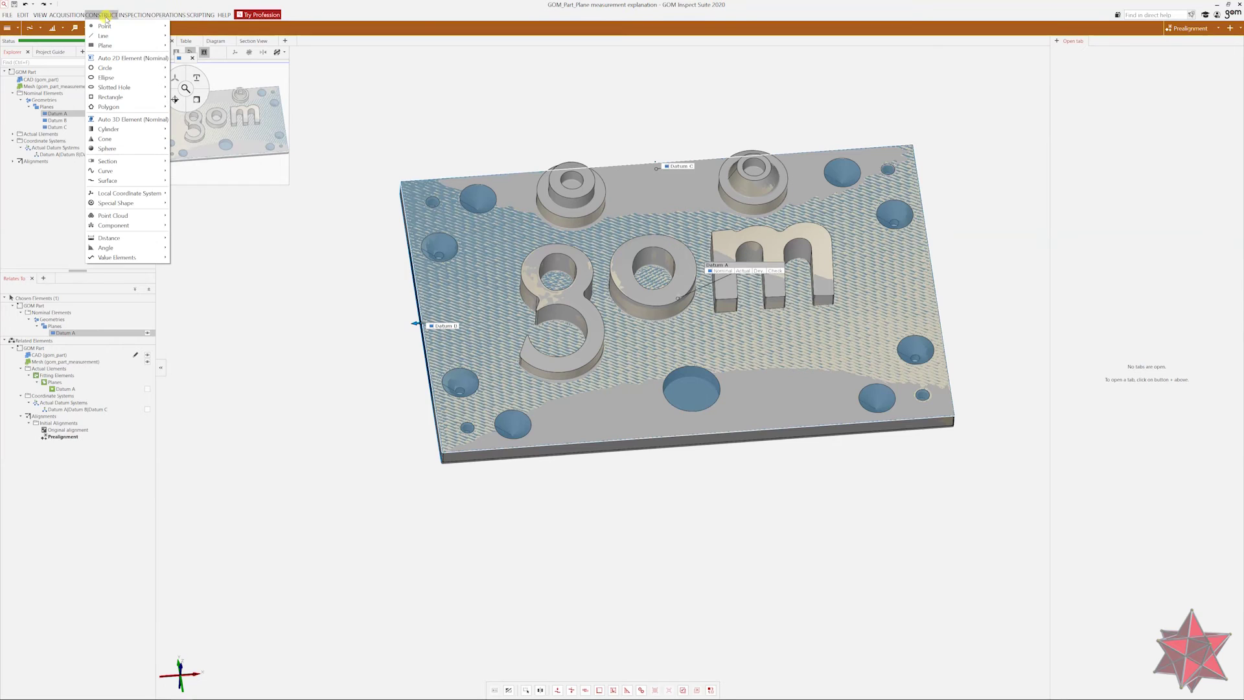
mouse_move(136, 161)
click(193, 163)
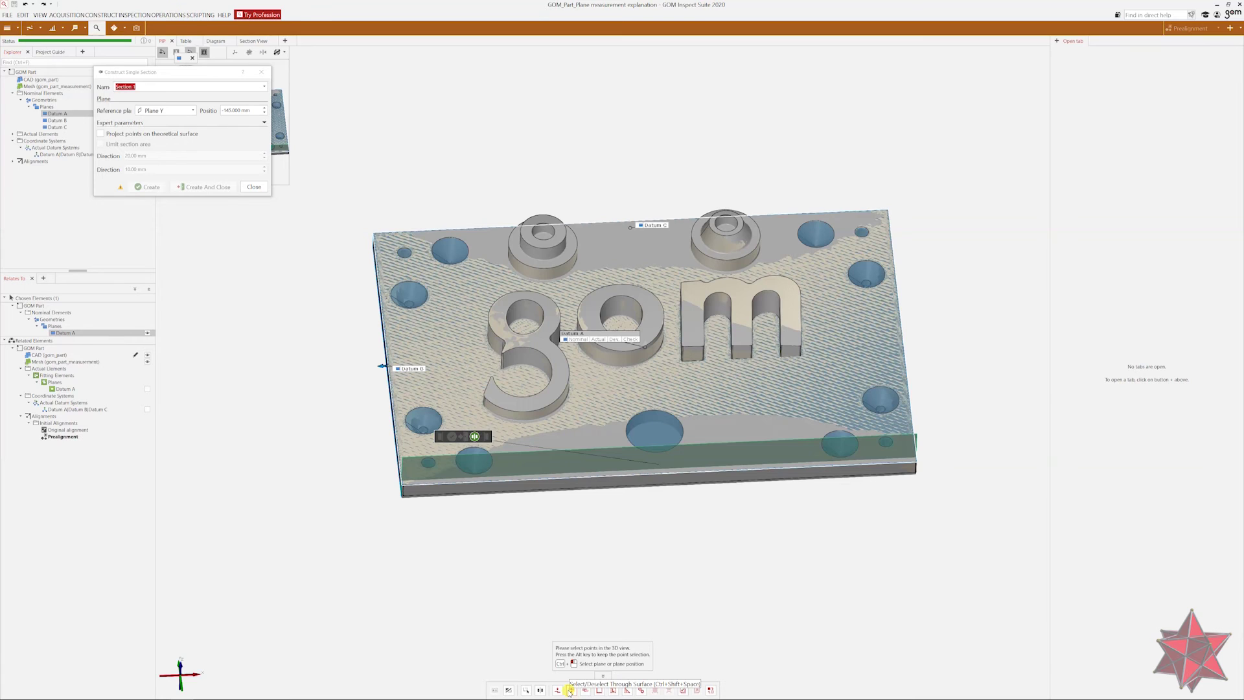
click(570, 690)
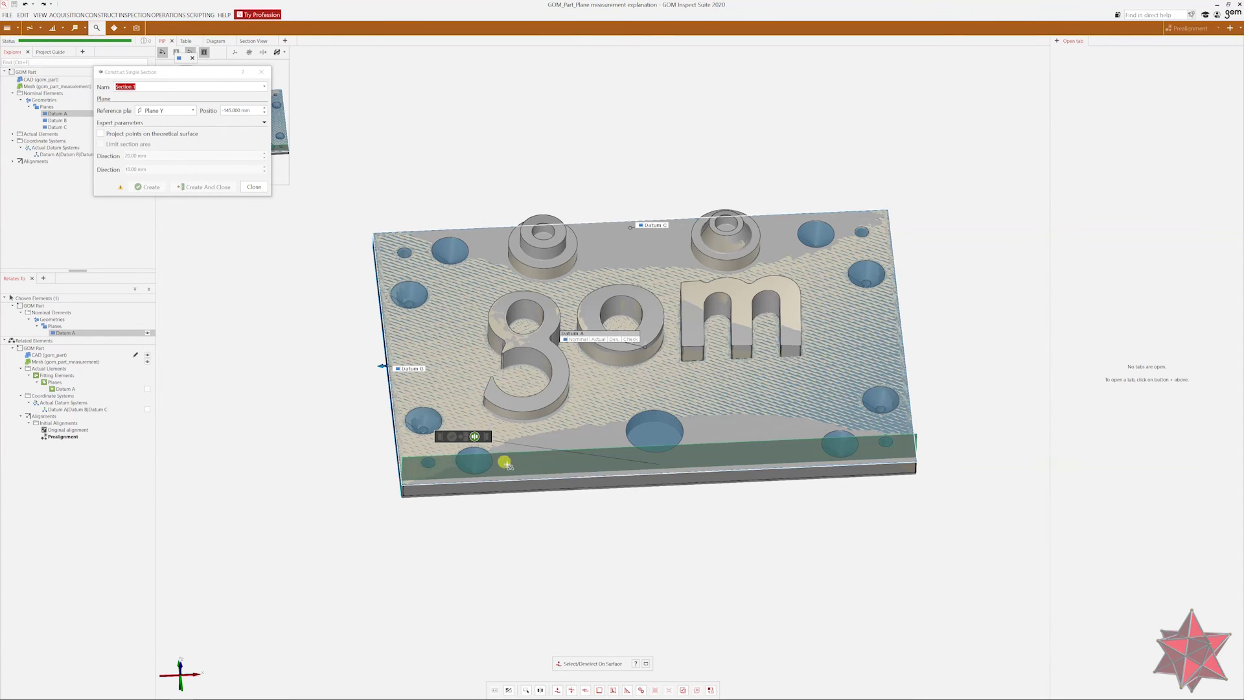
scroll(508, 454, up, 3)
scroll(508, 454, up, 2)
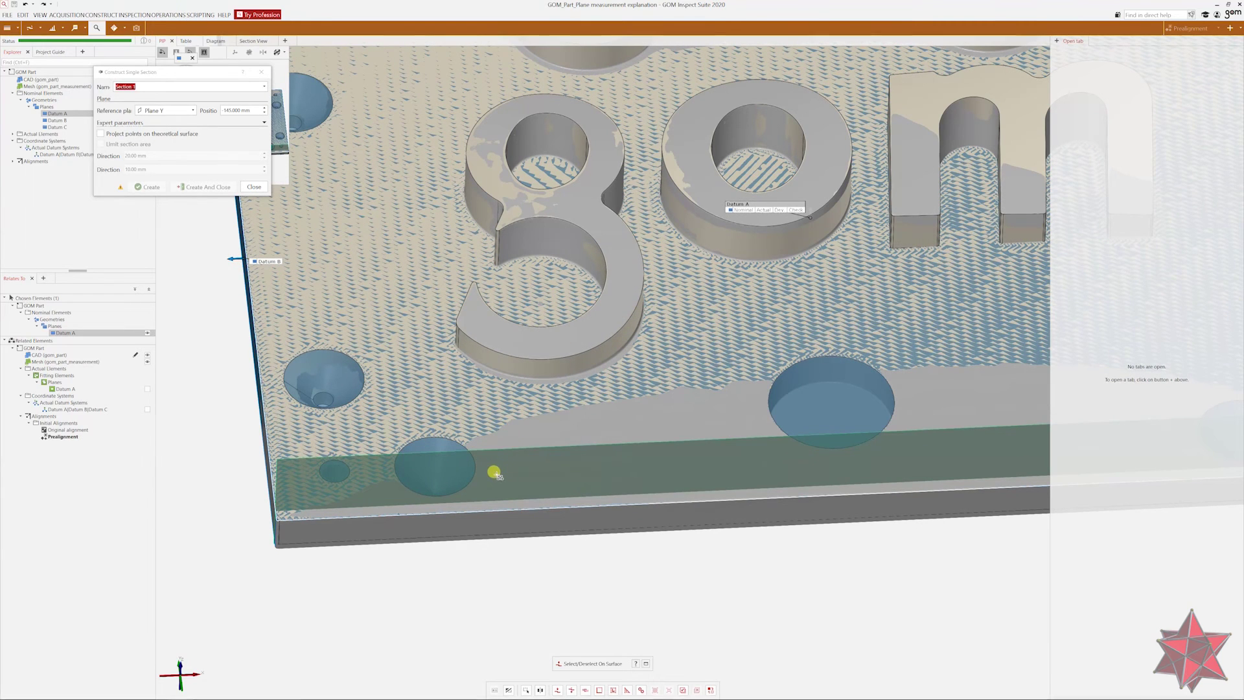
mouse_move(497, 503)
ctrl+mouse_down()
mouse_move(731, 478)
mouse_move(994, 498)
ctrl+mouse_up()
middle_drag(992, 497, 855, 500)
right_drag(851, 498, 717, 503)
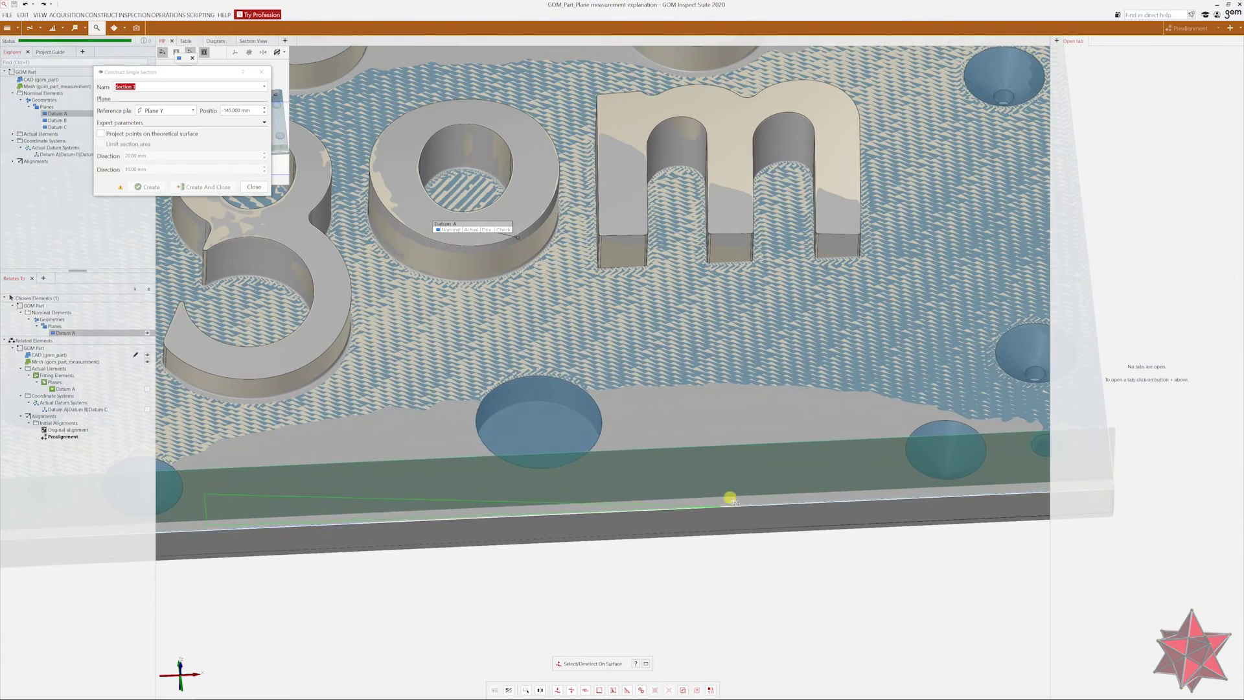
ctrl+drag(844, 492, 829, 466)
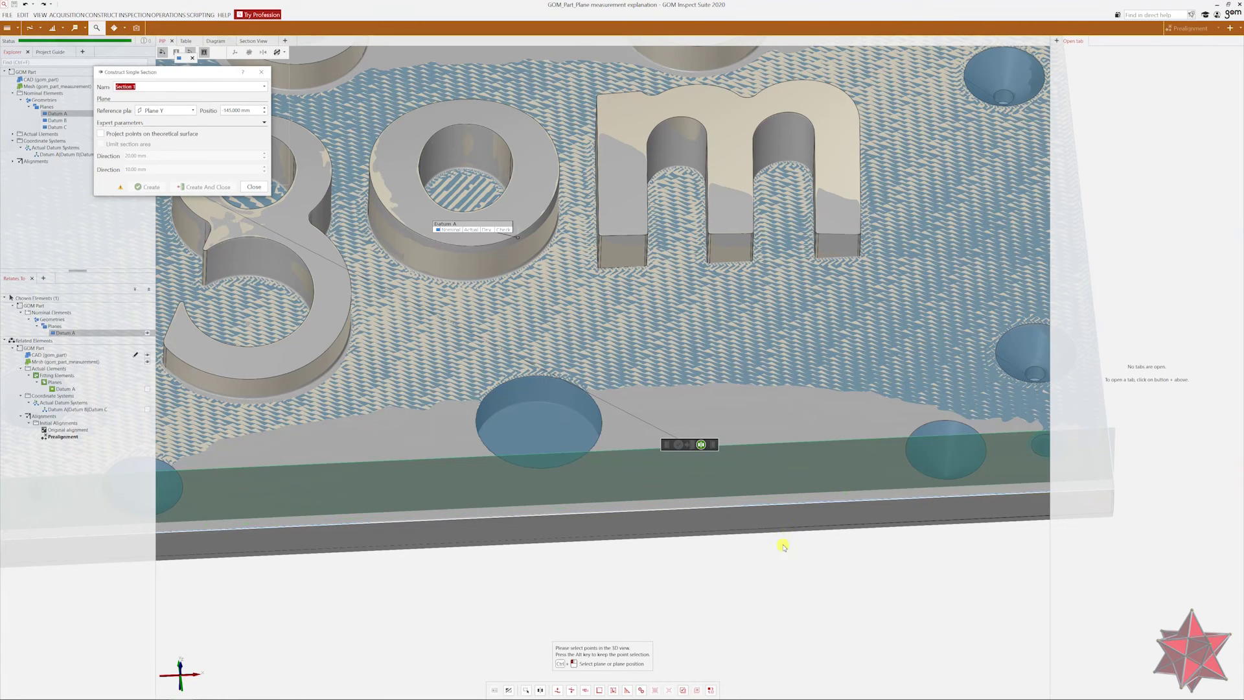
Step: Create the single section from the selected front-edge surface strip and close the section dialog
middle_drag(774, 539, 865, 506)
scroll(801, 558, down, 3)
scroll(800, 556, up, 3)
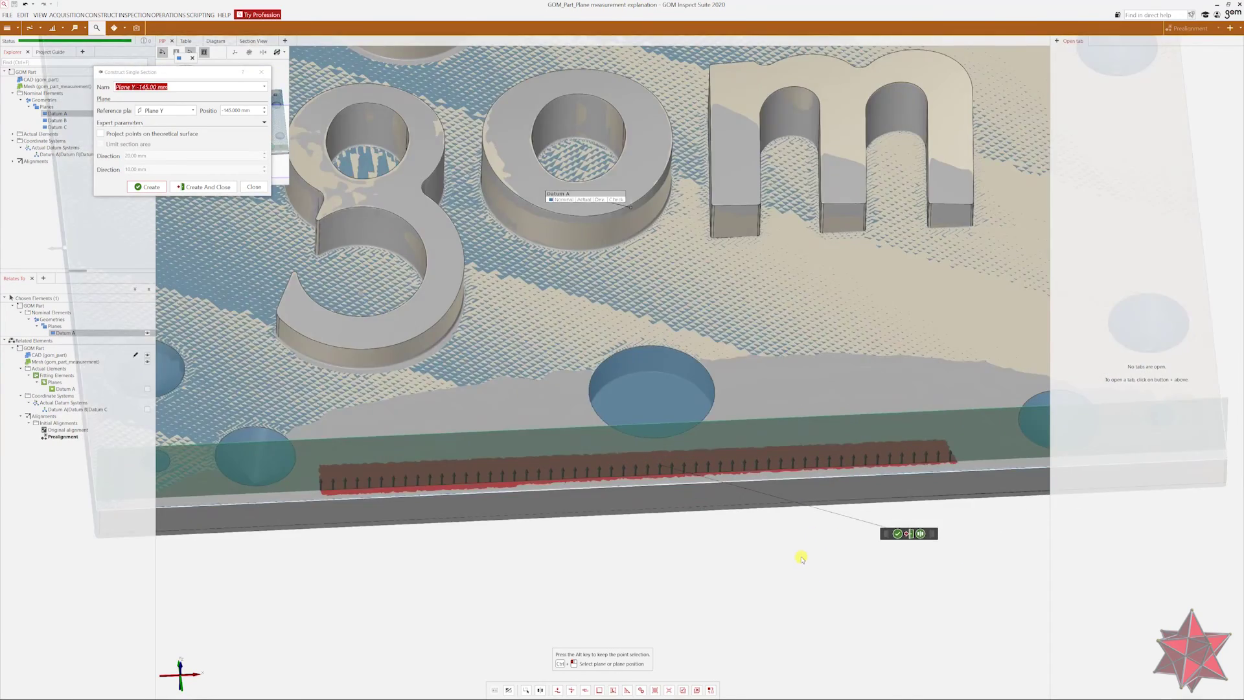
scroll(800, 555, down, 3)
click(856, 543)
middle_drag(610, 469, 597, 493)
click(256, 187)
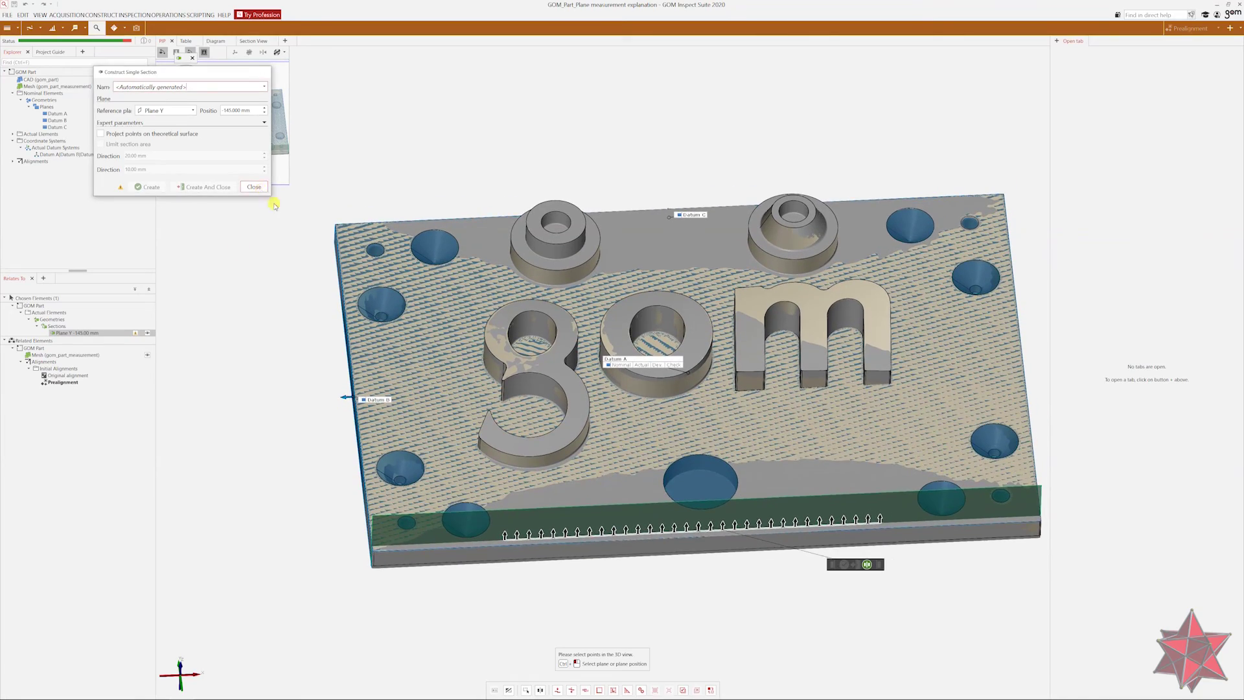
click(254, 187)
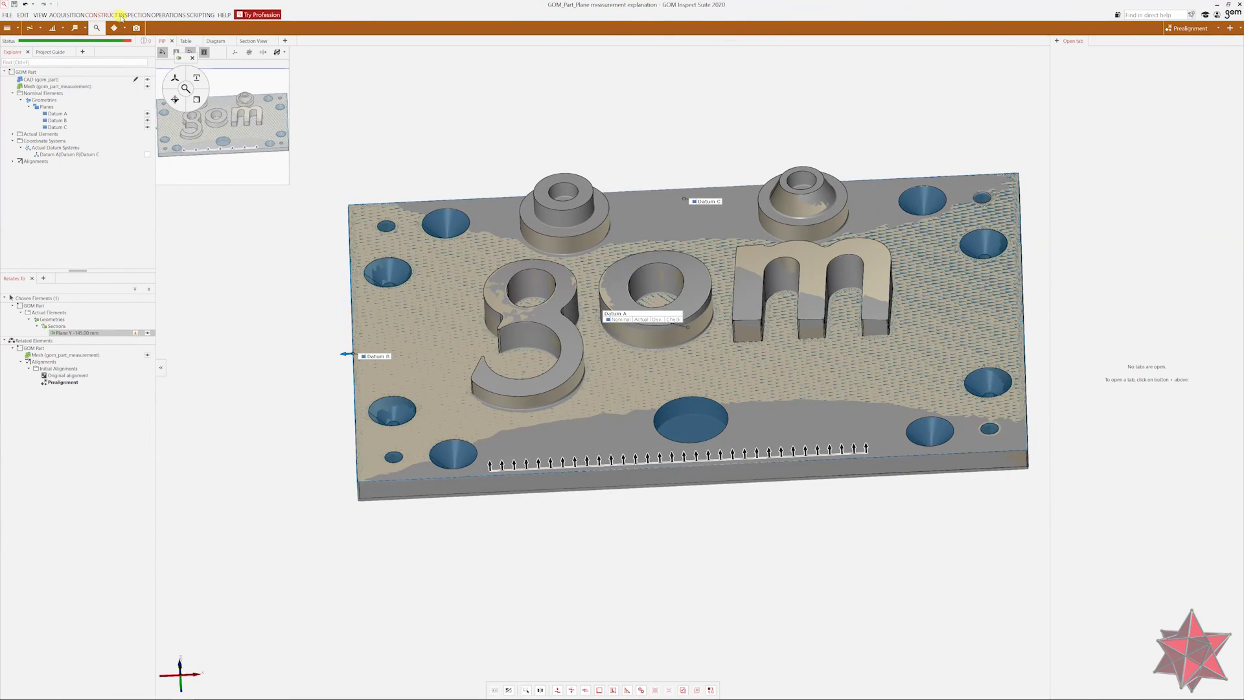
Step: Construct a fitting line through the front-edge section using Gaussian best-fit with 3 sigma points, and move its label away from the line
click(101, 16)
mouse_move(105, 37)
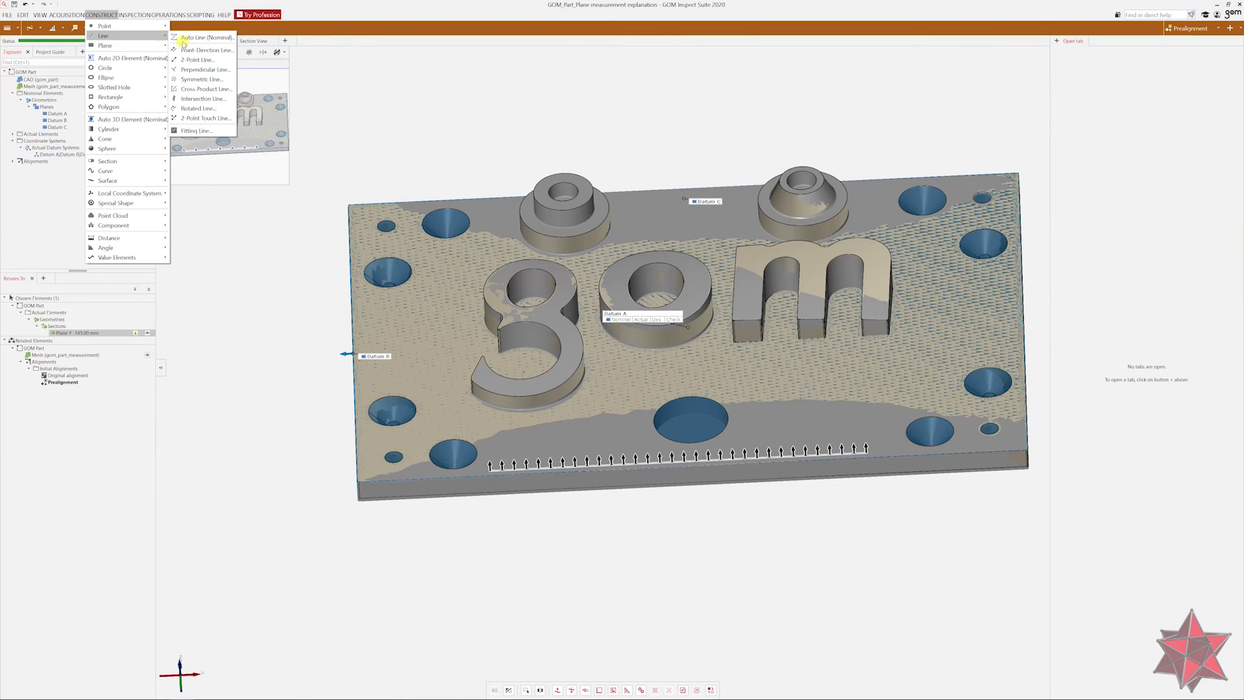
click(205, 131)
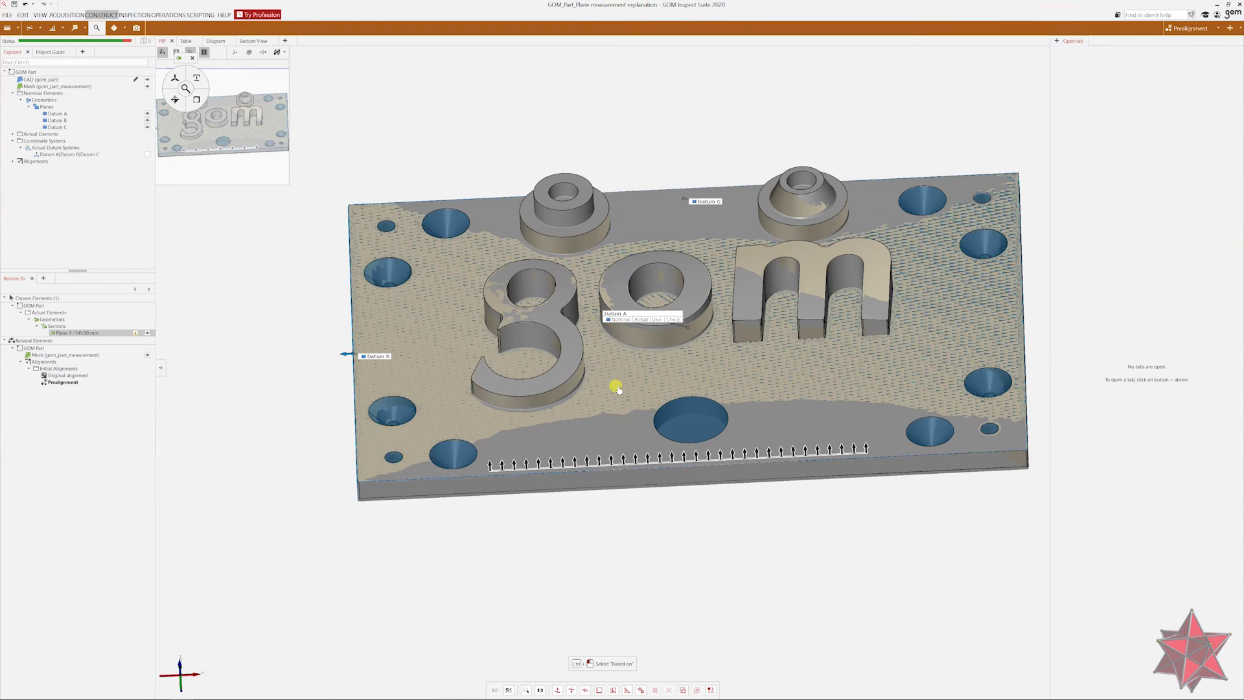
click(636, 463)
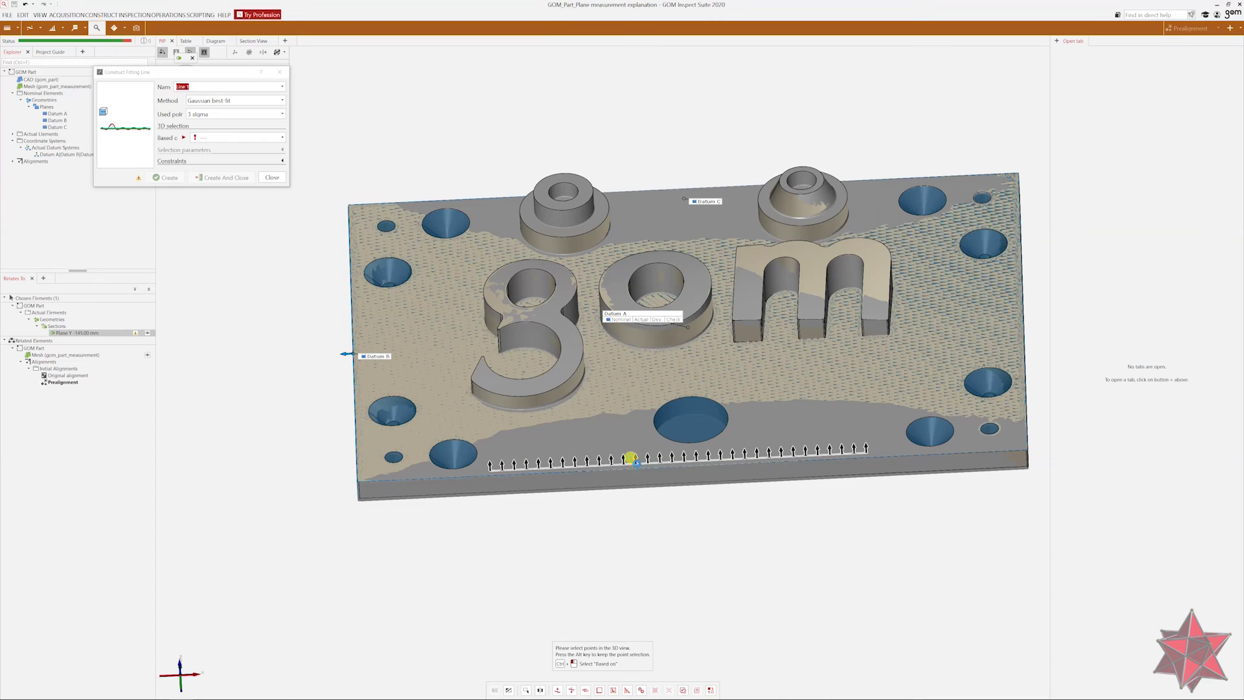
right_click(636, 463)
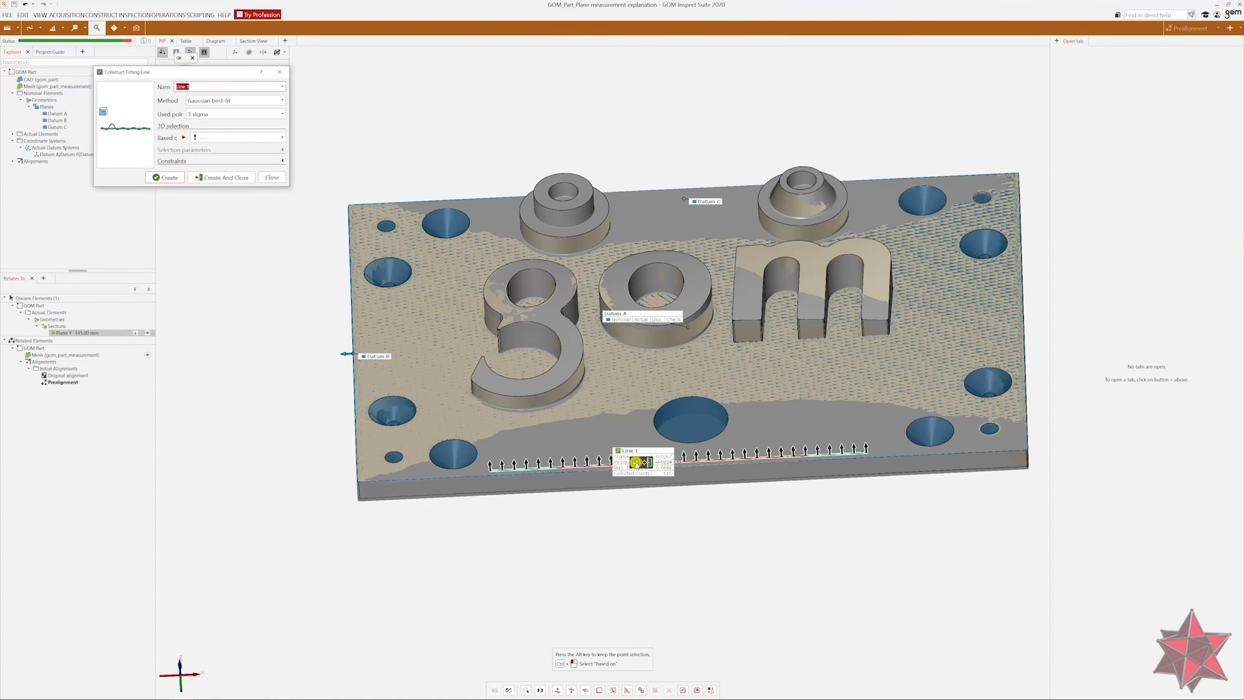
click(634, 463)
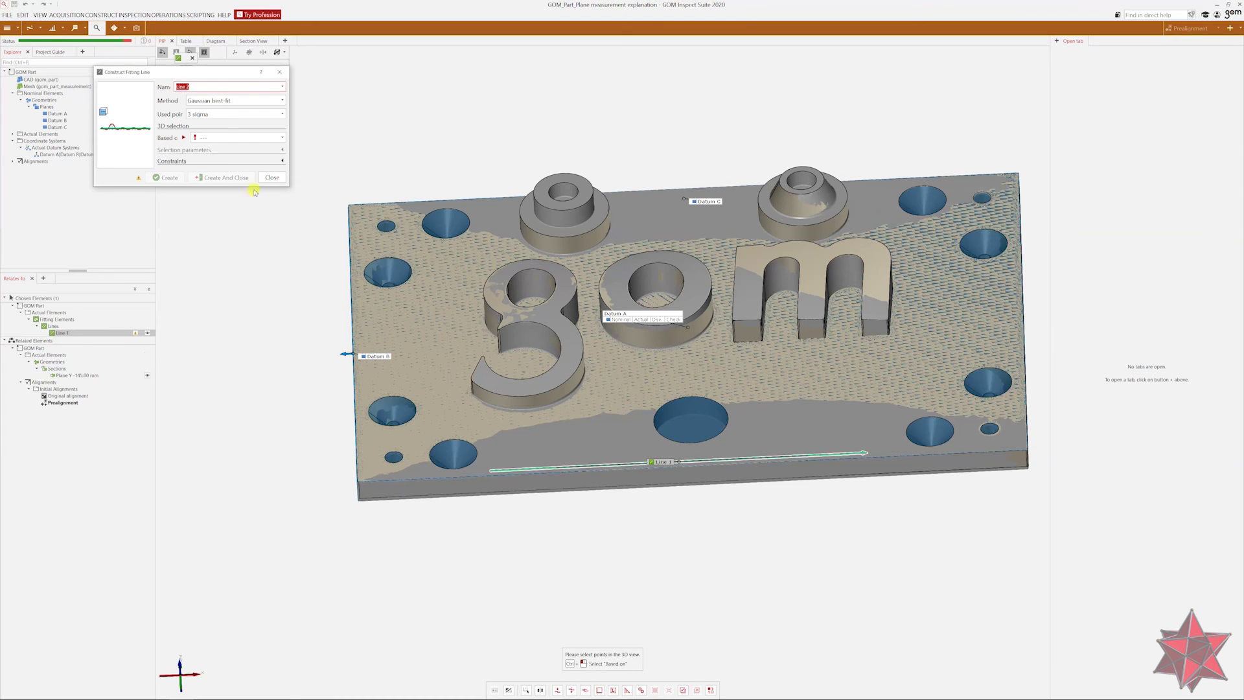
click(271, 178)
right_drag(486, 413, 405, 400)
drag(586, 445, 667, 389)
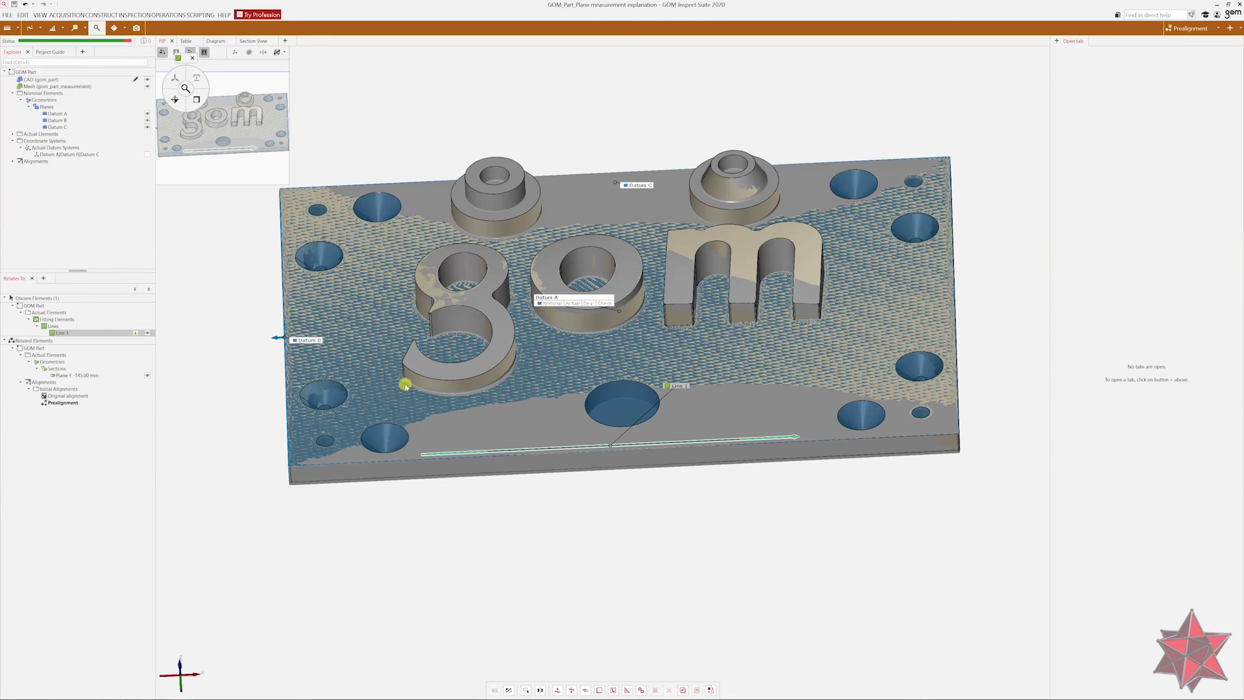
Step: Create a straightness check on the fitting line with a plane tolerance zone and manual tolerance, and reposition the callouts above the front edge
click(134, 15)
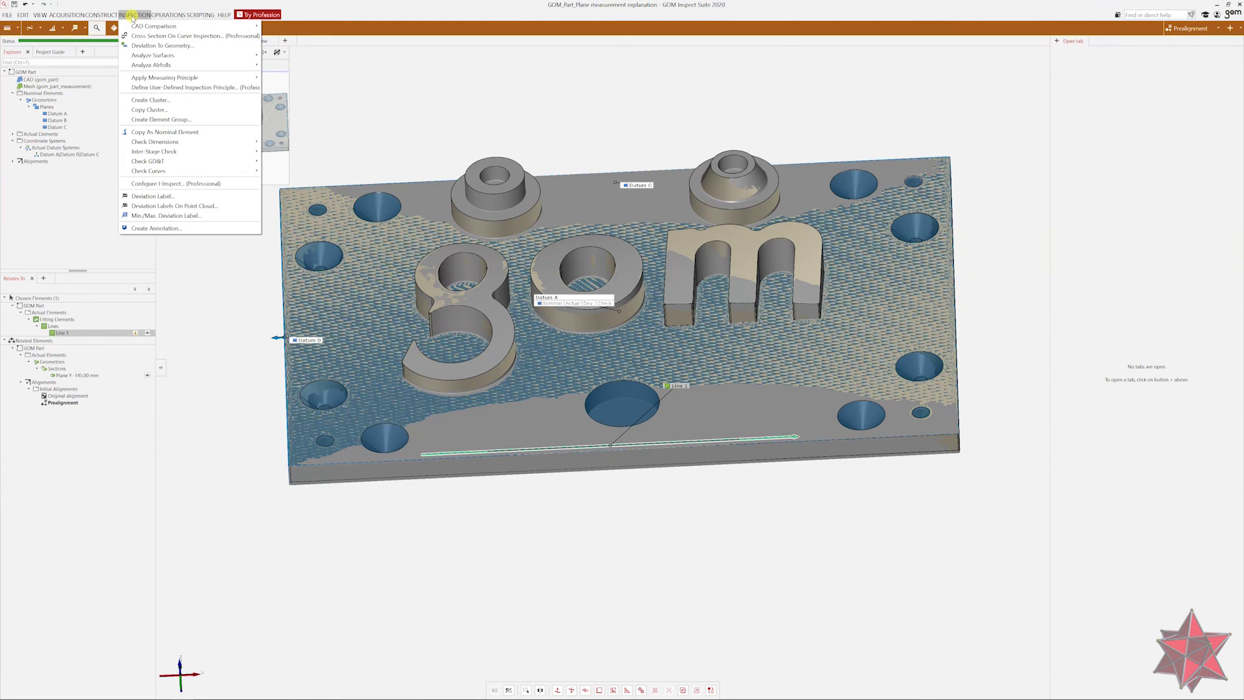
mouse_move(211, 154)
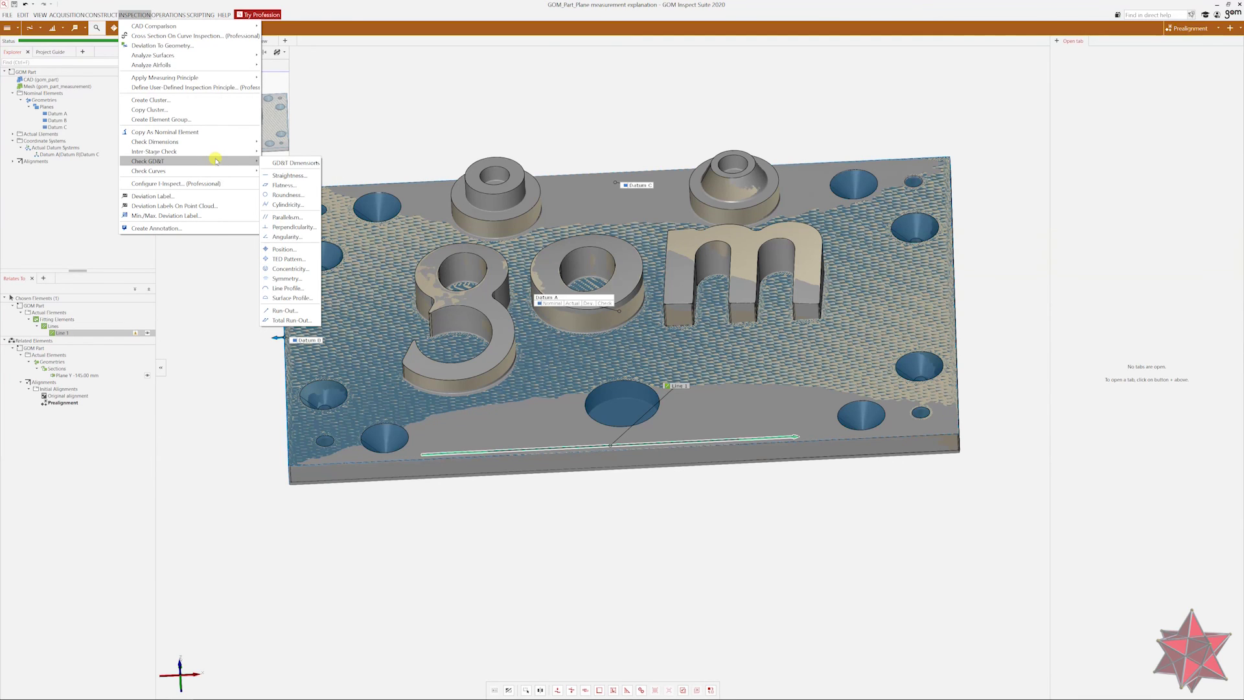
click(287, 175)
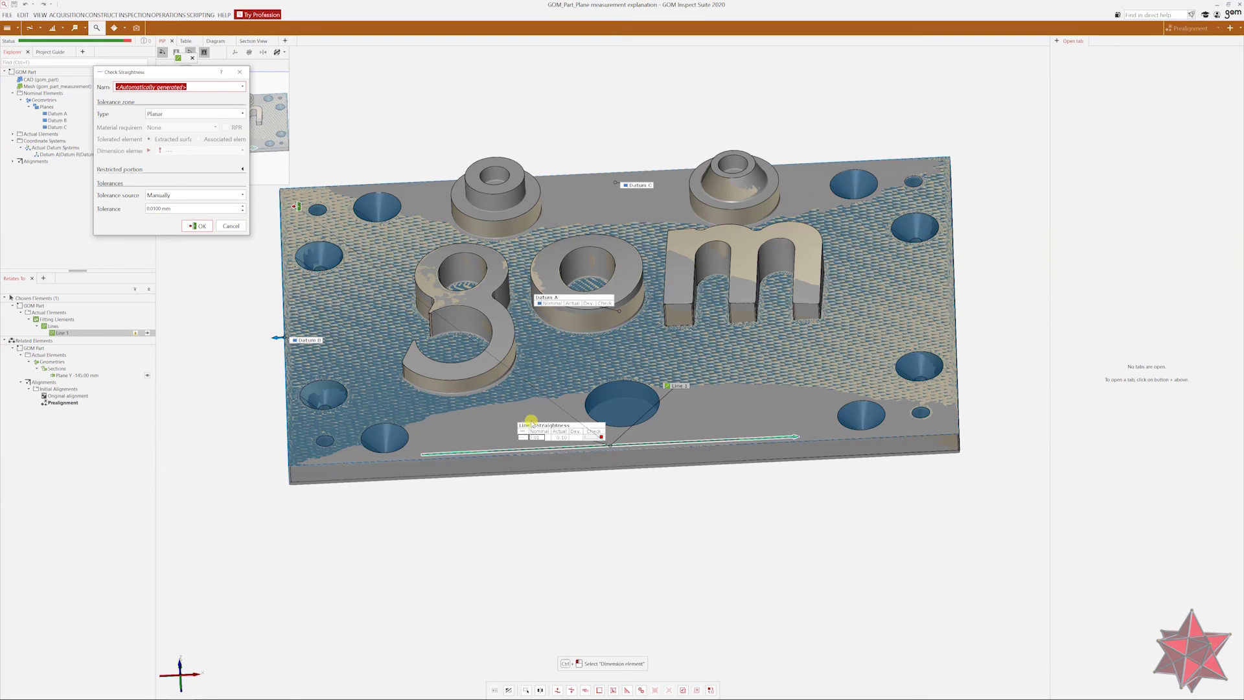
drag(538, 422, 571, 383)
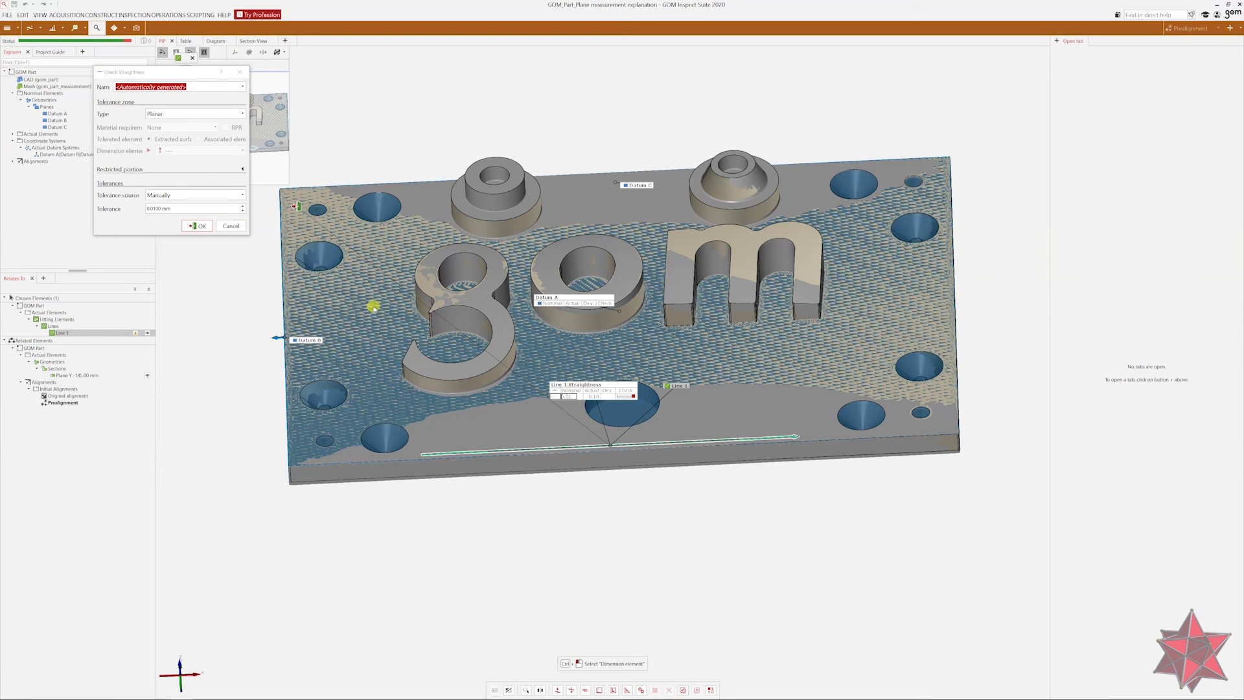
click(197, 226)
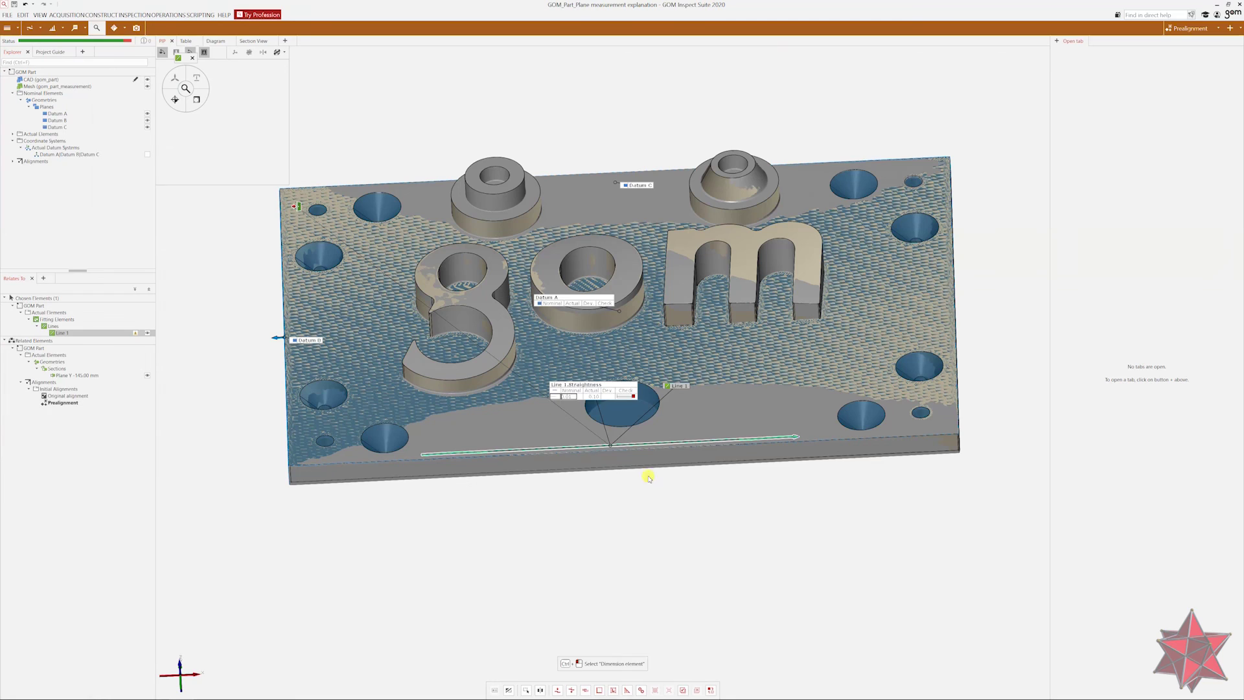
drag(688, 377, 733, 445)
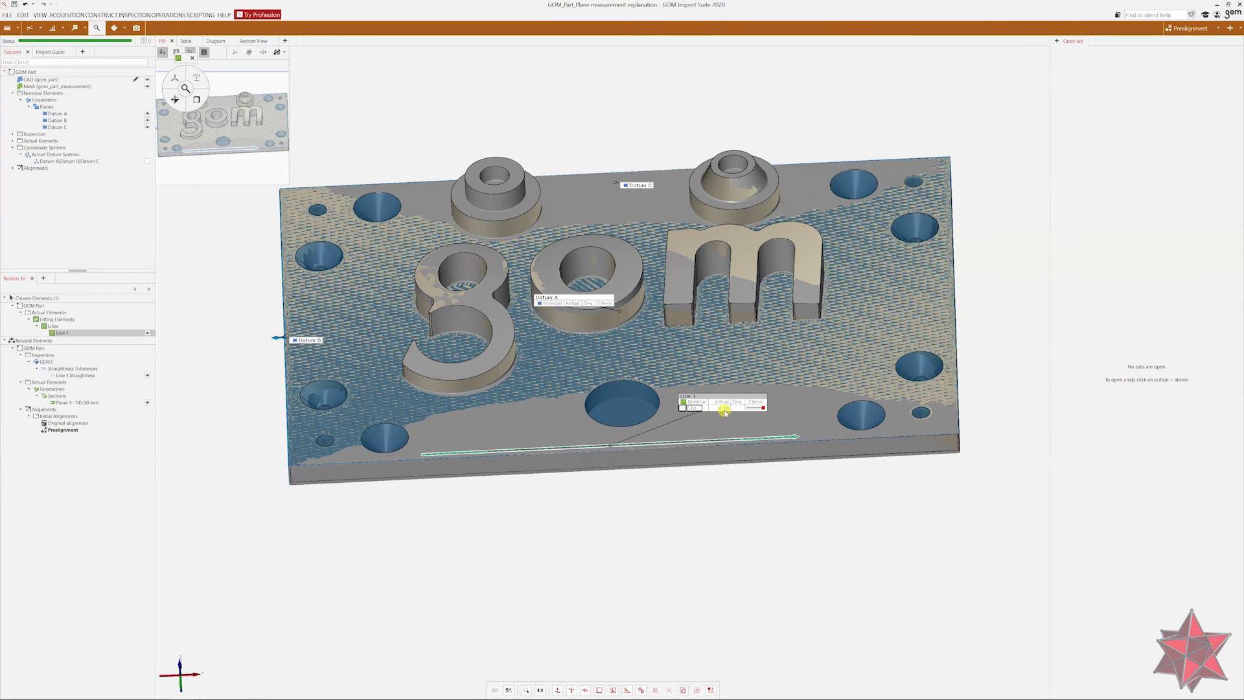